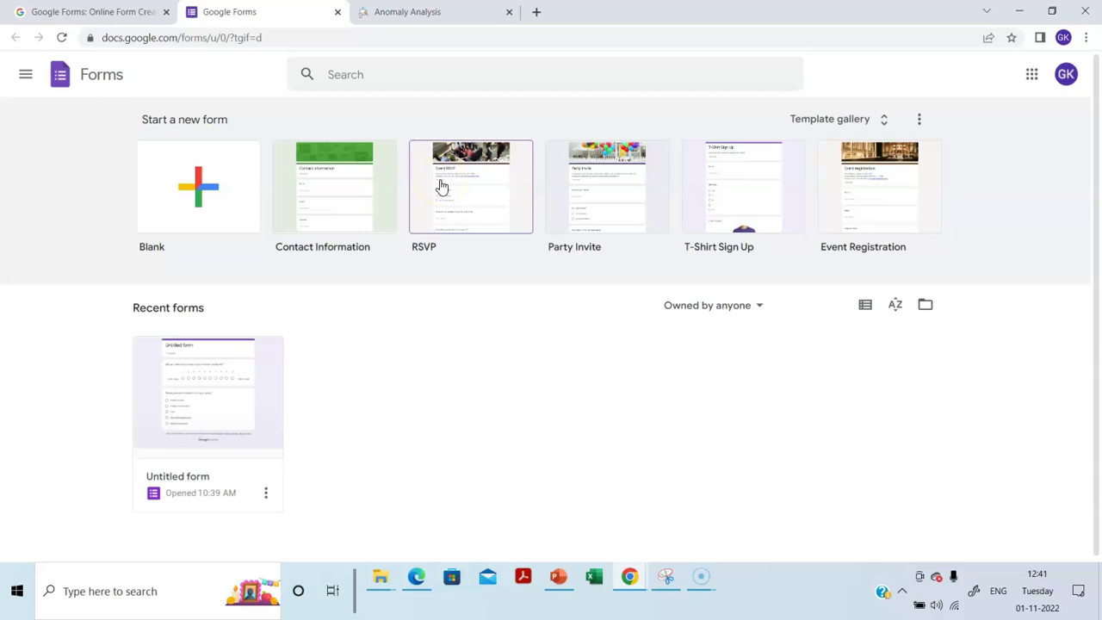
Create a blank Google Form and replace 'Untitled form' with the title 'NPS Survey'
{"action": "left_click", "coordinate": [1066, 74]}
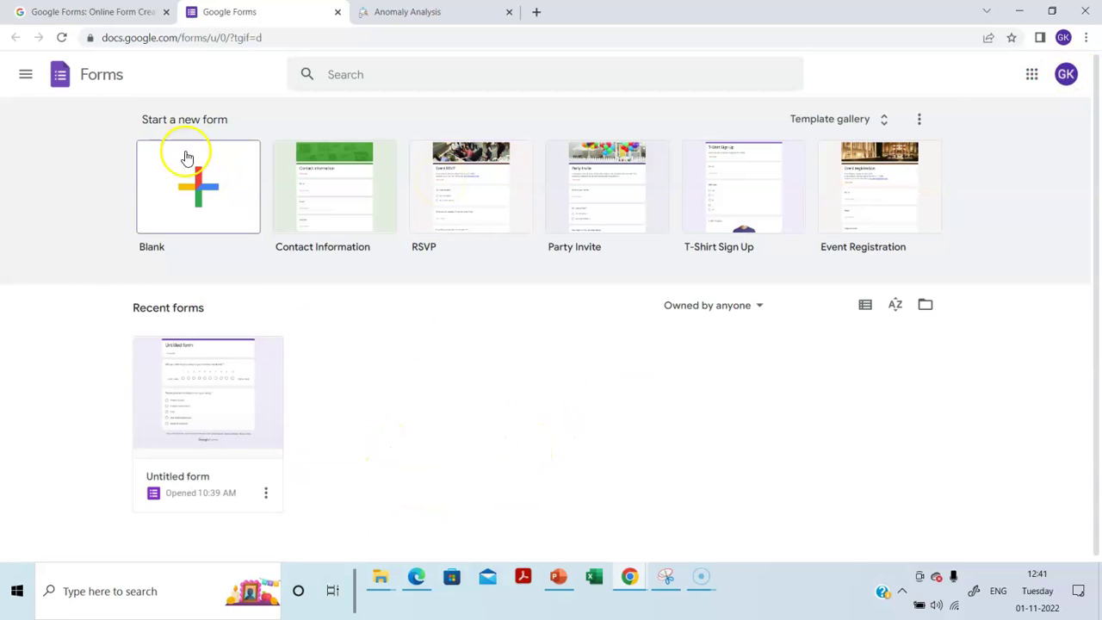
{"action": "left_click", "coordinate": [199, 192]}
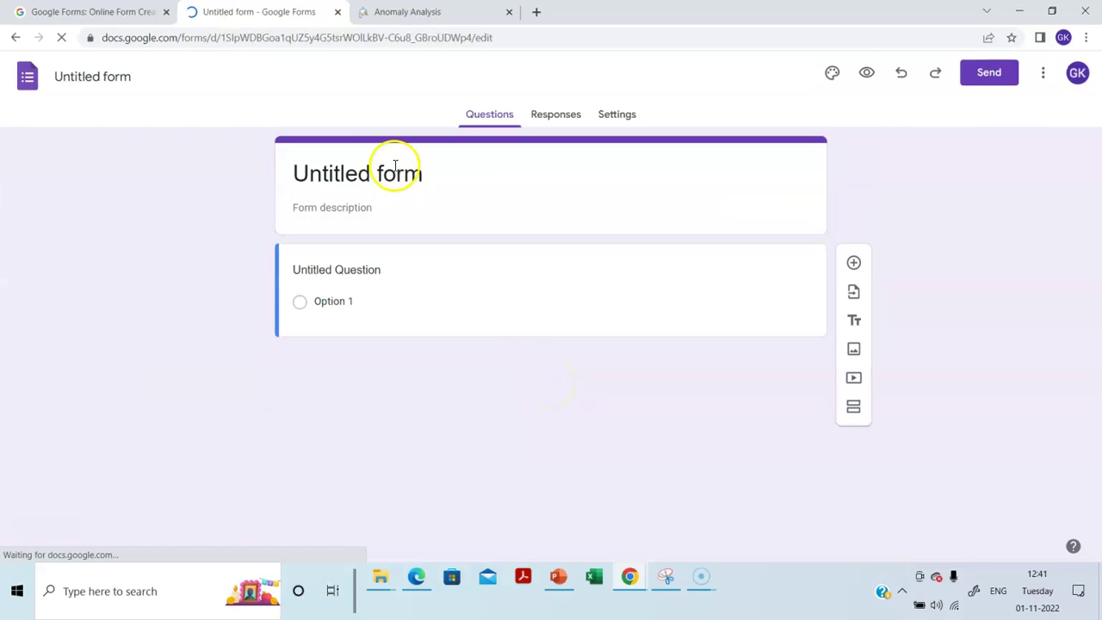
{"action": "left_click", "coordinate": [394, 167]}
{"action": "triple_click", "coordinate": [393, 167]}
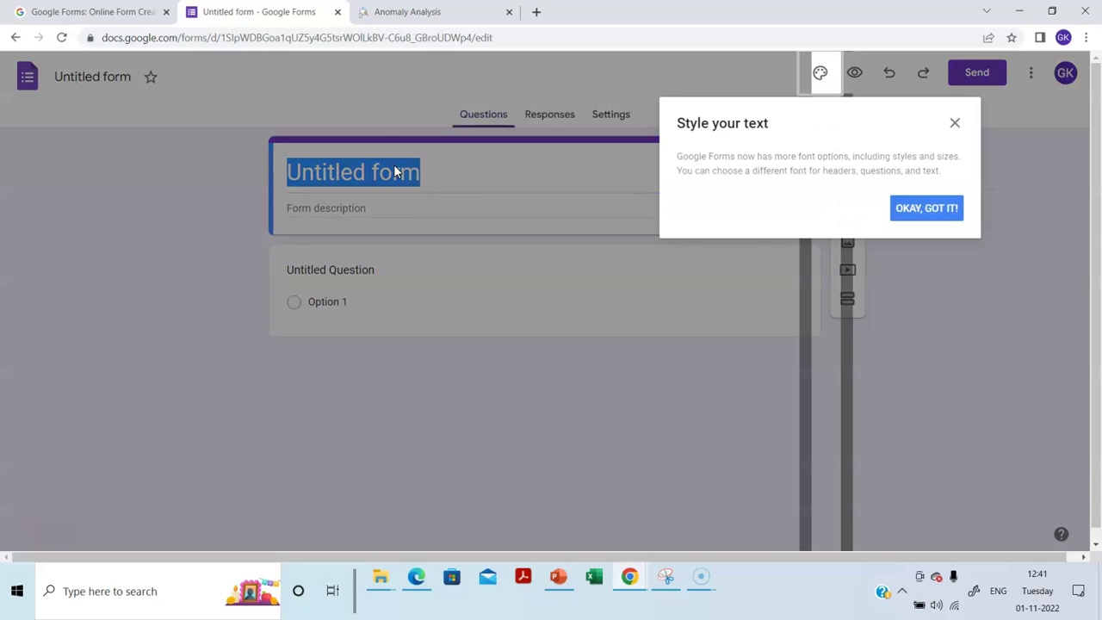
{"action": "left_click", "coordinate": [927, 206]}
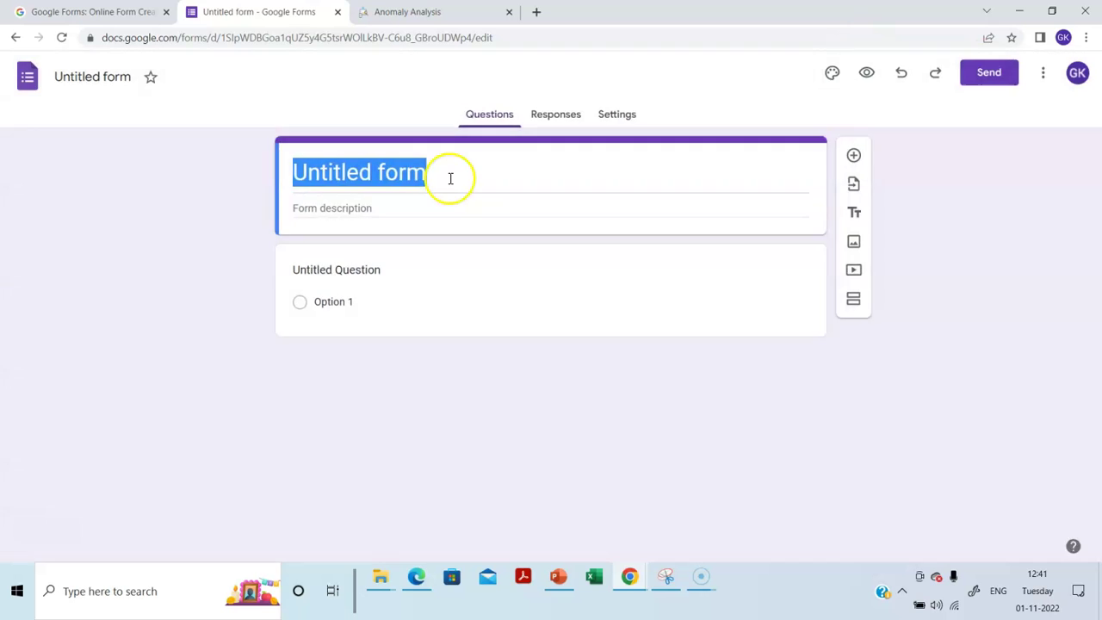
{"action": "left_click", "coordinate": [450, 179]}
{"action": "triple_click", "coordinate": [450, 179]}
{"action": "type", "text": "N"}
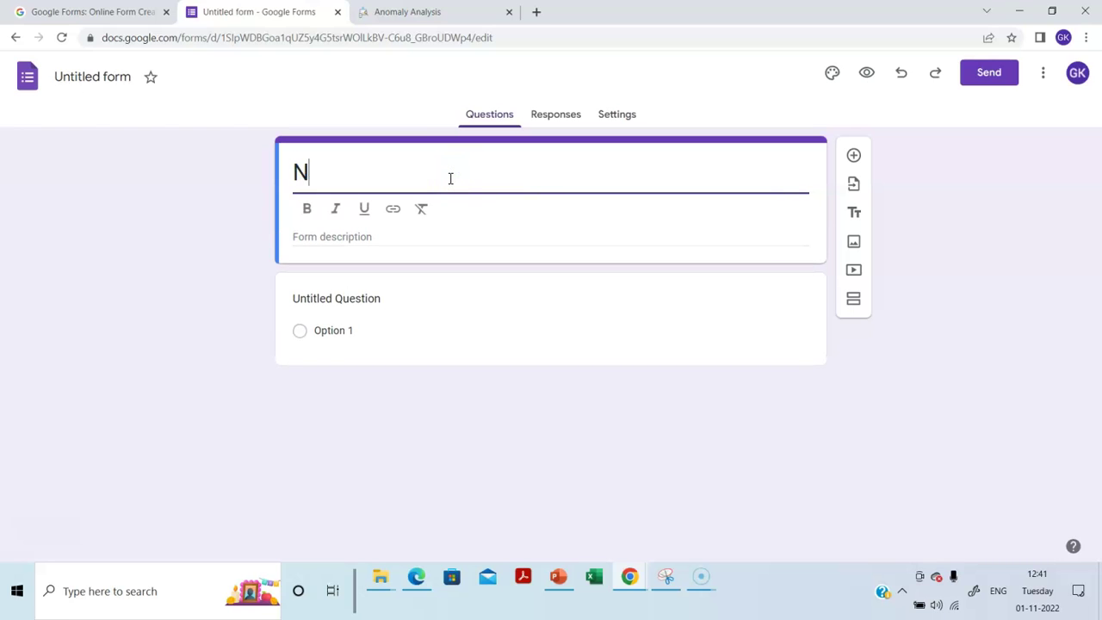
{"action": "type", "text": "PS Survey"}
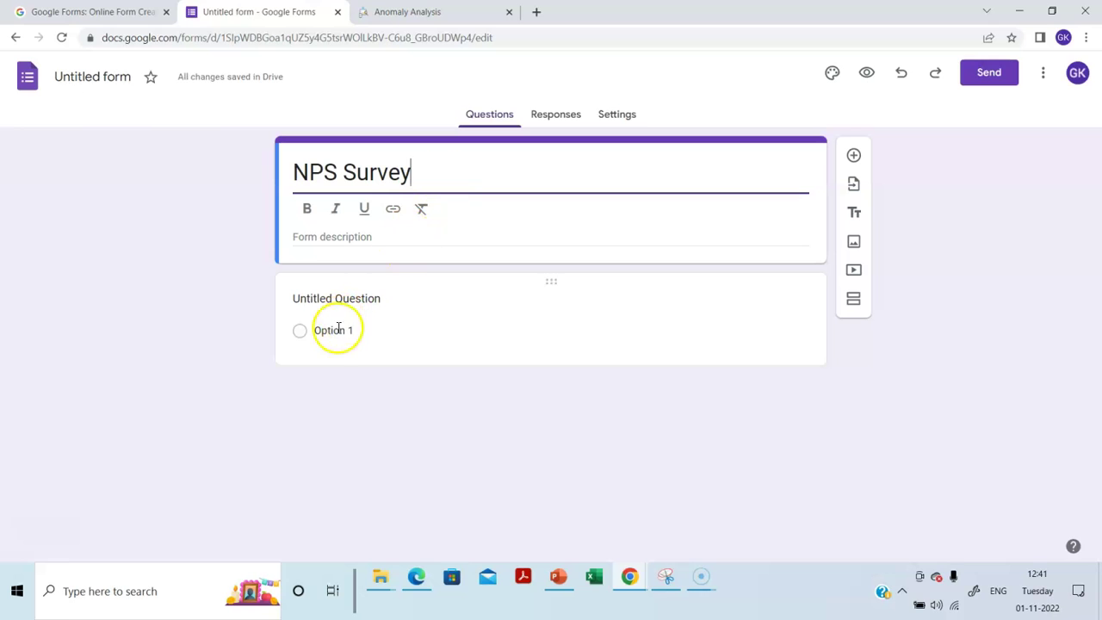
Turn the first question into a linear scale running from 1 to 10
{"action": "left_click", "coordinate": [300, 331]}
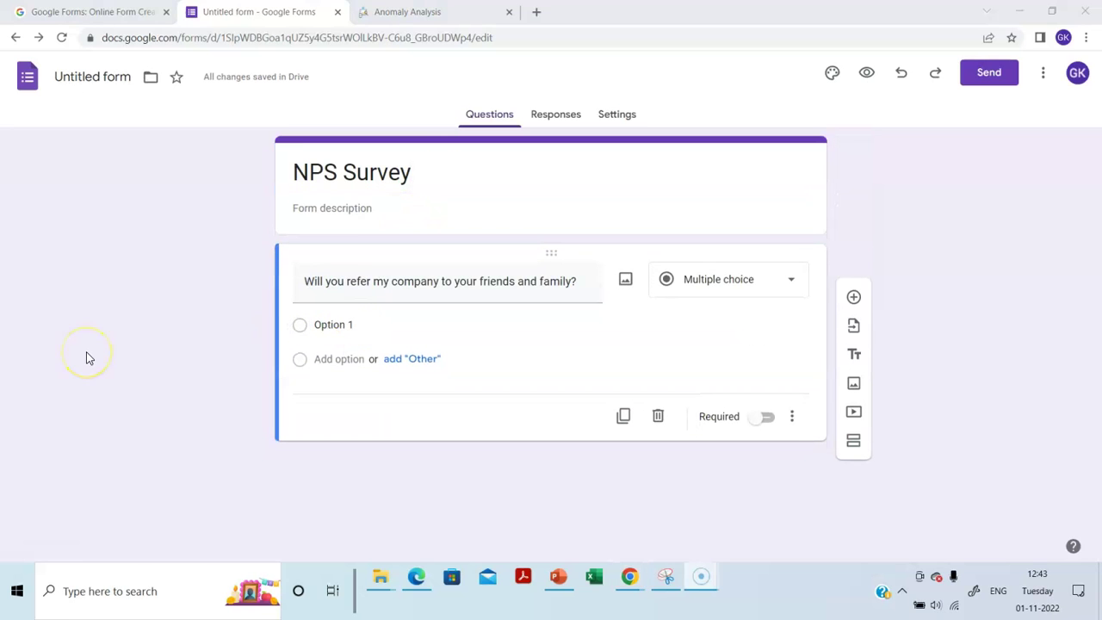
{"action": "left_click", "coordinate": [749, 289]}
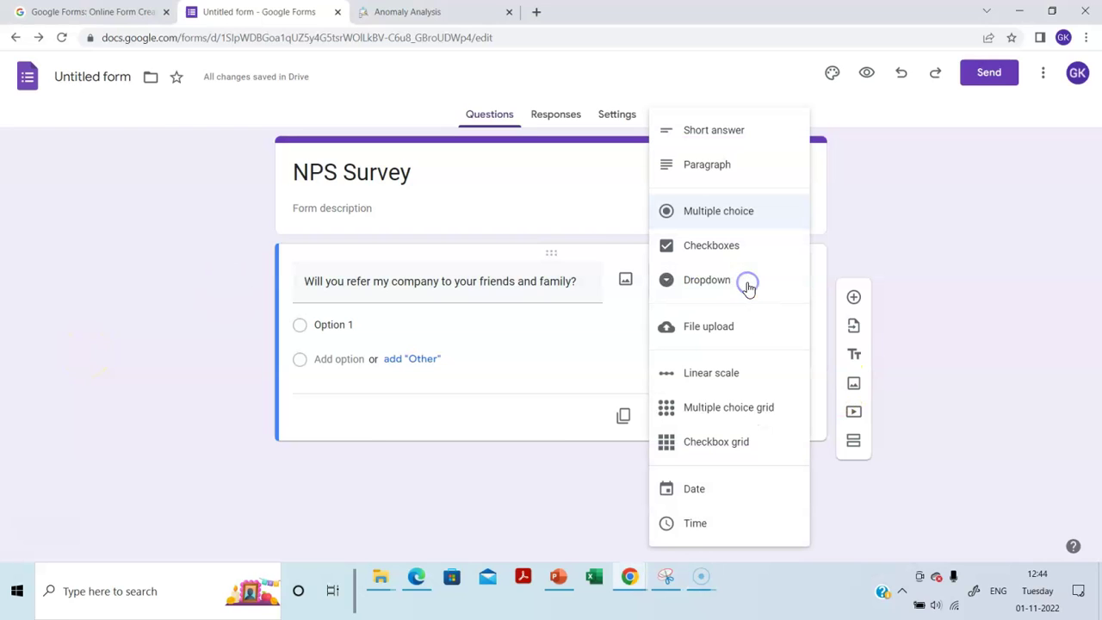
{"action": "left_click", "coordinate": [722, 376]}
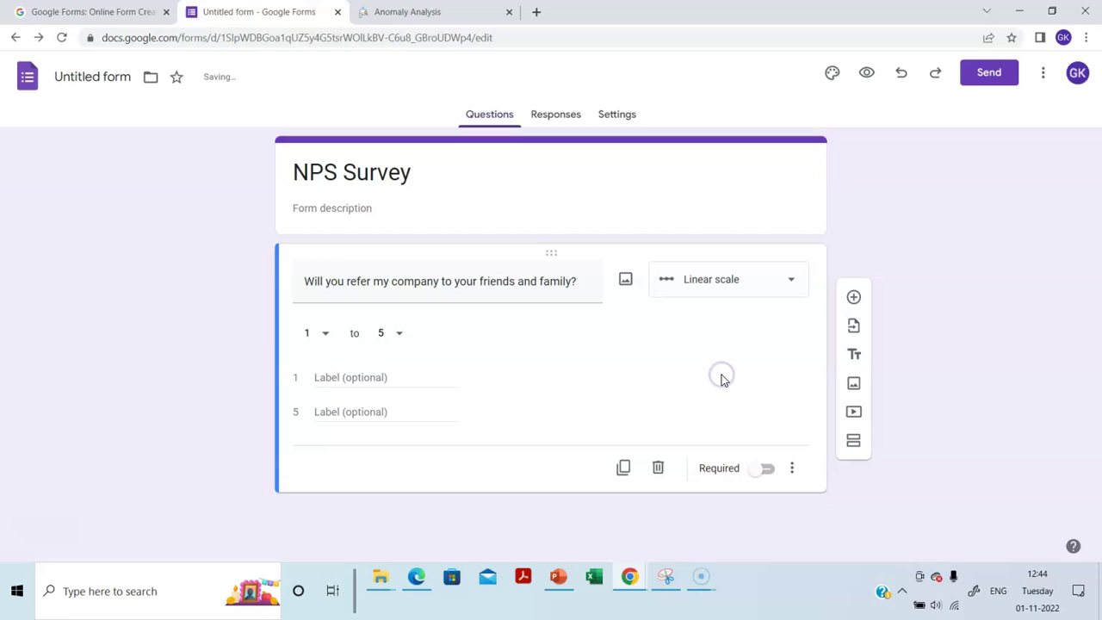
{"action": "left_click", "coordinate": [399, 336]}
{"action": "left_click", "coordinate": [385, 506]}
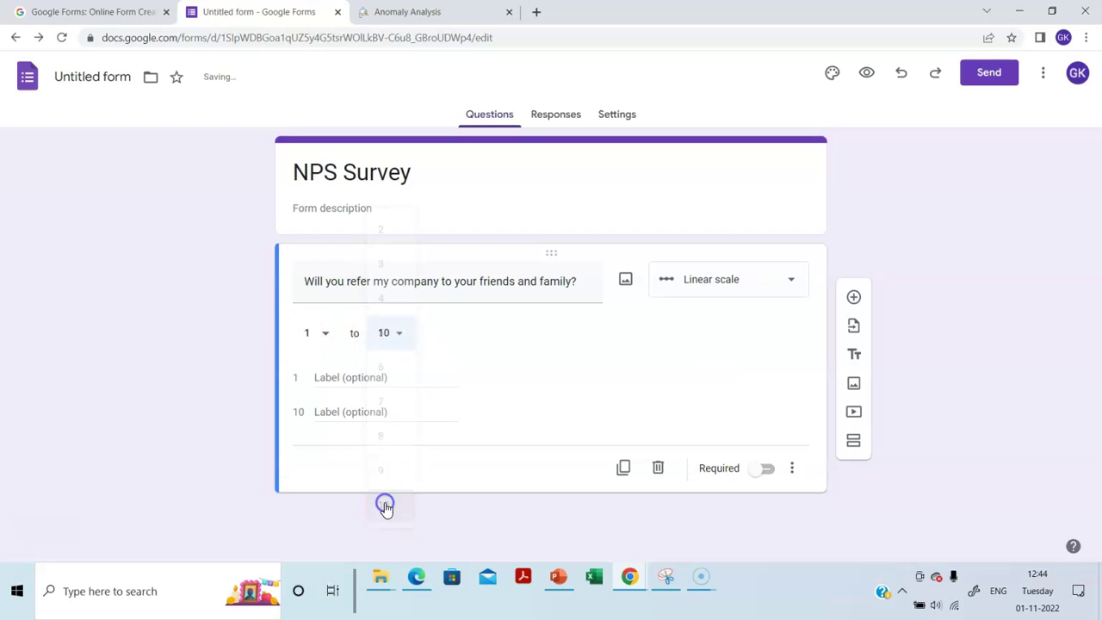
Label the scale ends Least Likely and Most Likely, make it required, and add a question
{"action": "left_click", "coordinate": [377, 376]}
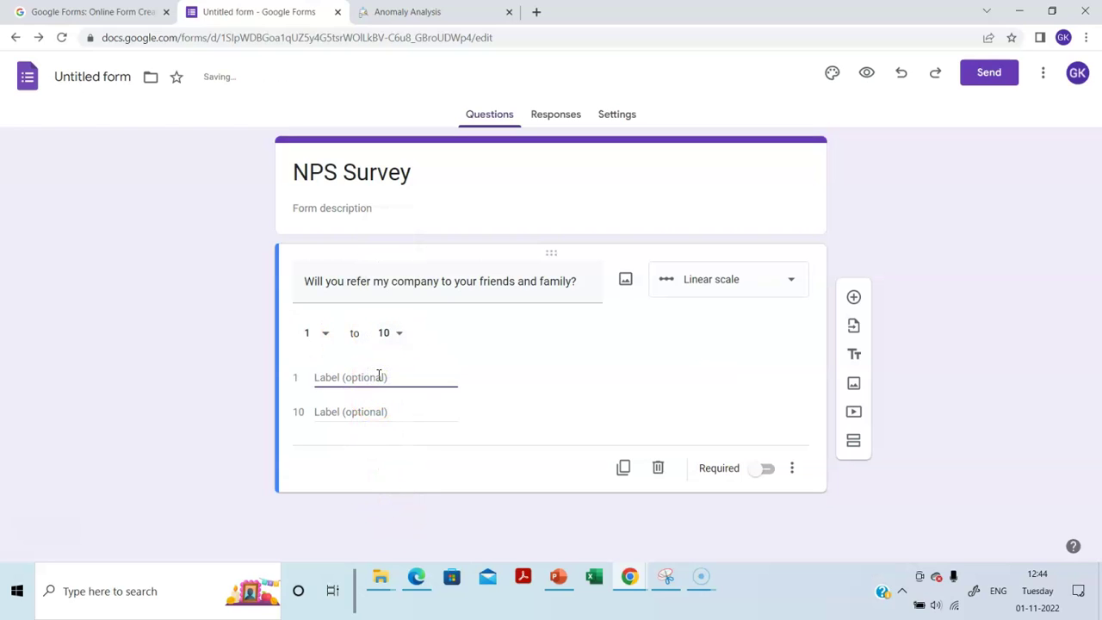
{"action": "type", "text": "Least Likely"}
{"action": "left_click", "coordinate": [370, 403]}
{"action": "type", "text": "Most Likely"}
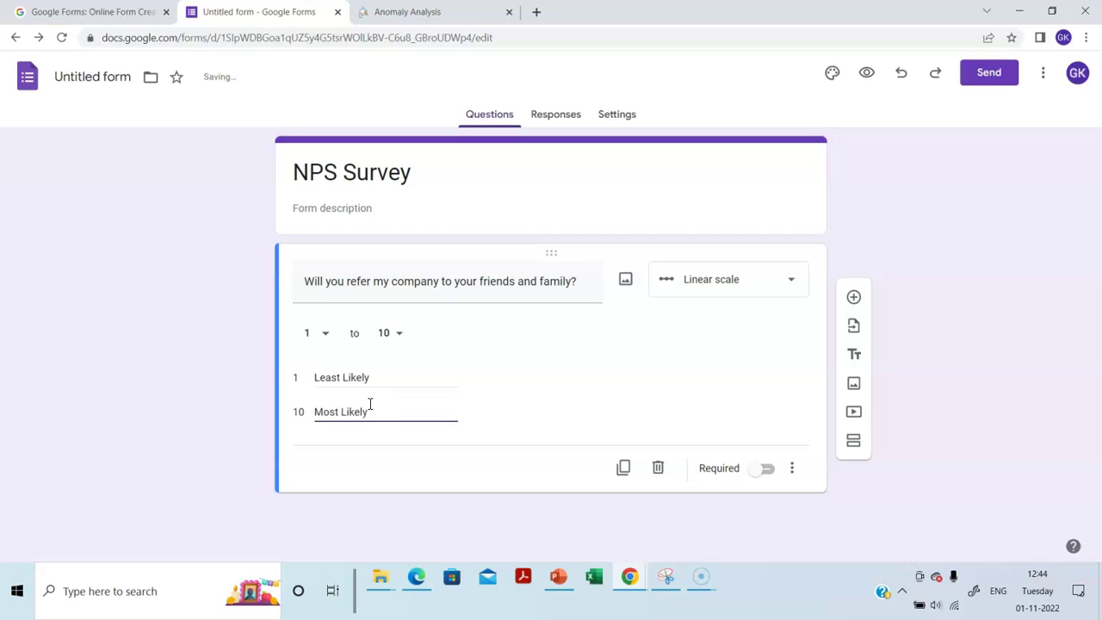
{"action": "left_click", "coordinate": [769, 471]}
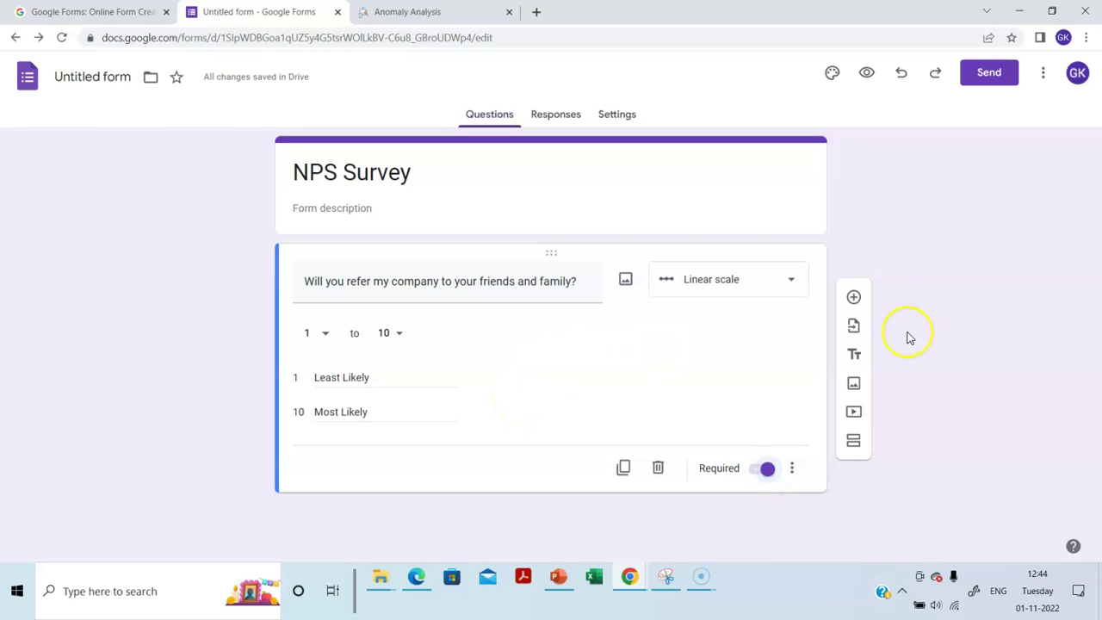
{"action": "left_click", "coordinate": [853, 296]}
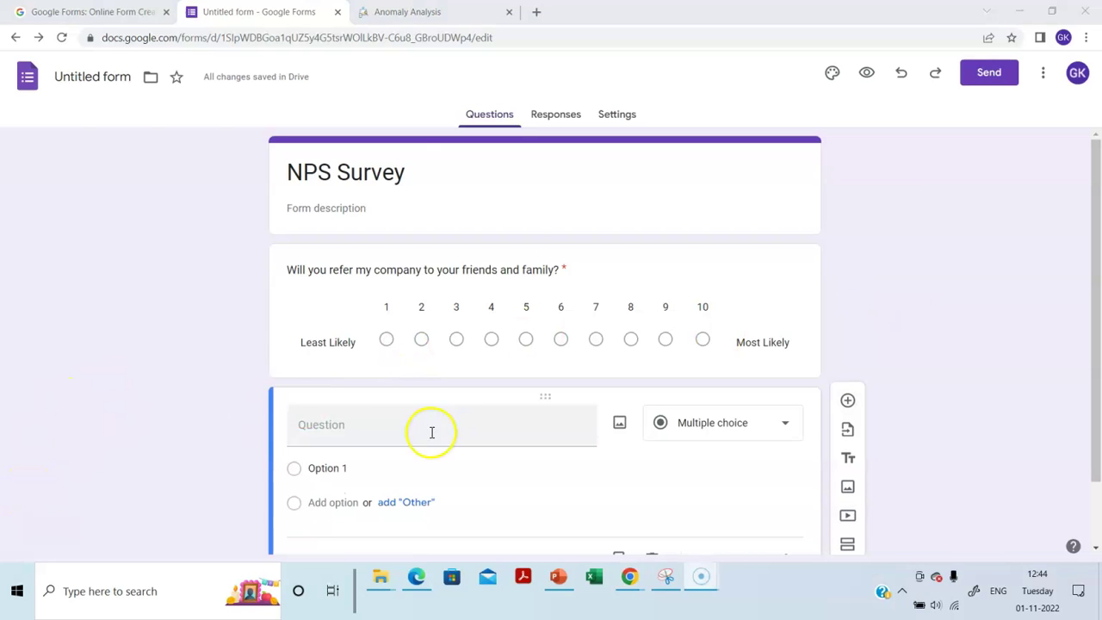
Enter the reason-for-rating question text and a first option, Product Quality
{"action": "left_click", "coordinate": [397, 419]}
{"action": "type", "text": "Please indicate the reason for your rating."}
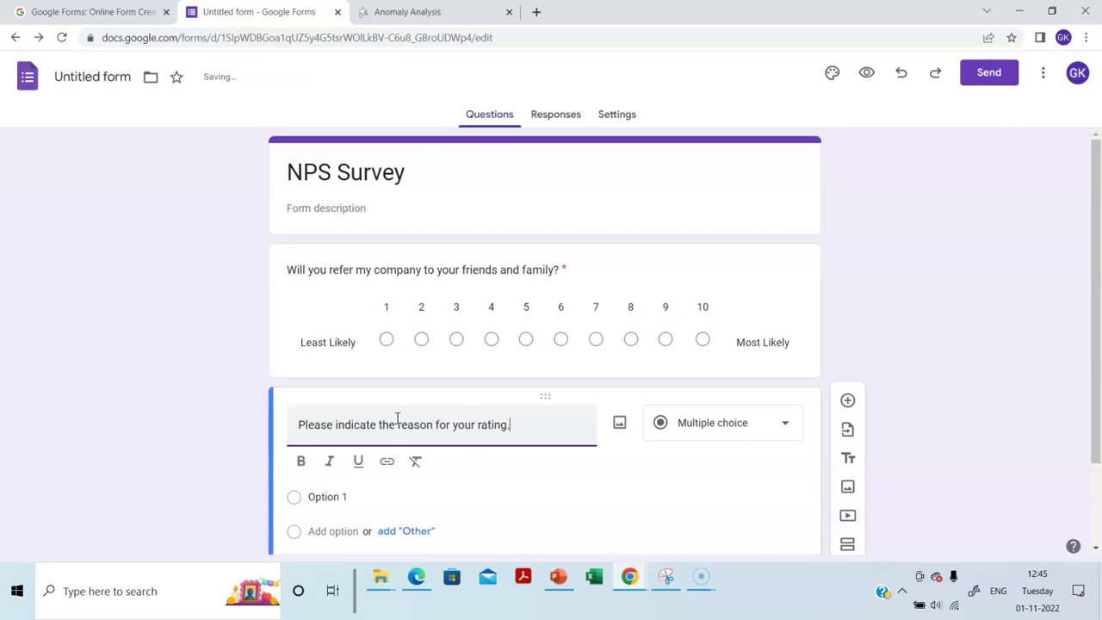
{"action": "scroll", "coordinate": [397, 419], "scroll_direction": "down", "scroll_amount": 1}
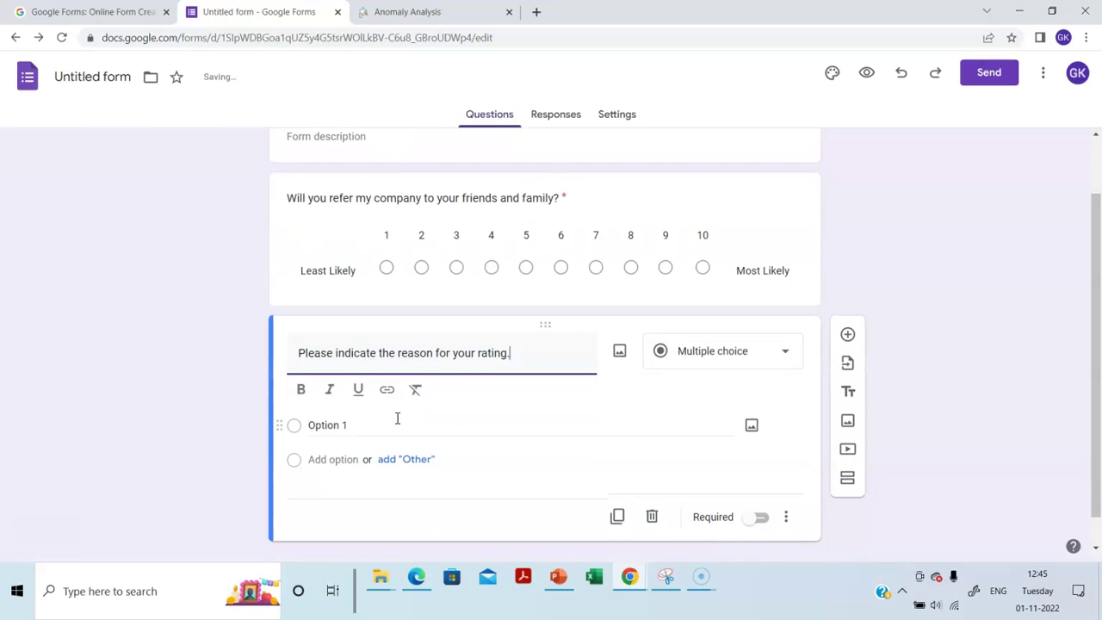
{"action": "left_click", "coordinate": [301, 424]}
{"action": "type", "text": "Product QUal"}
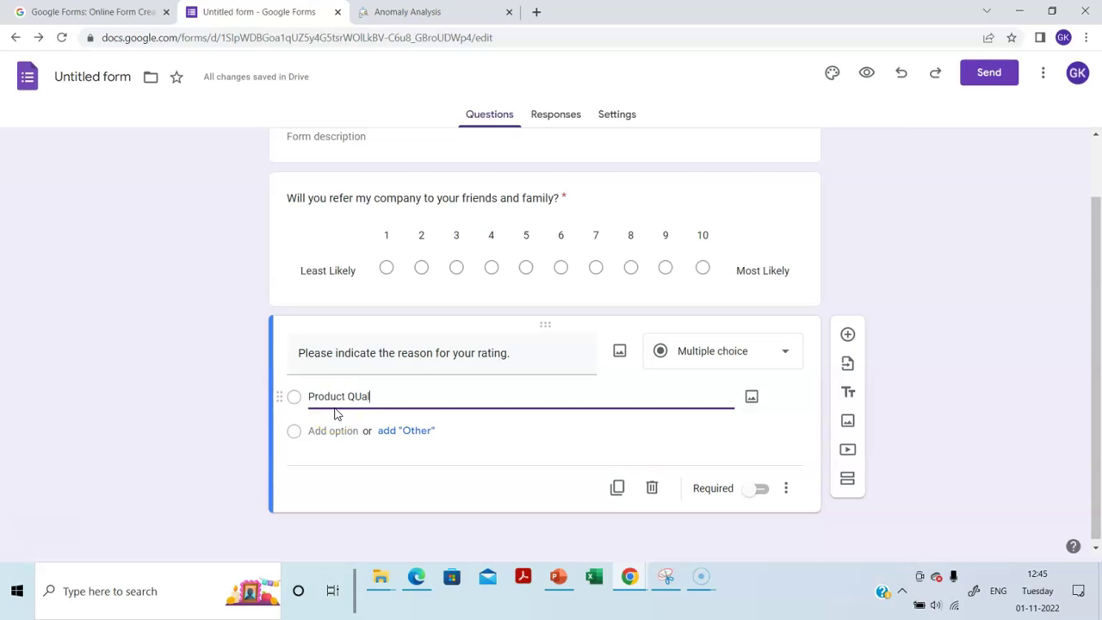
{"action": "key", "text": "BackSpace"}
{"action": "key", "text": "BackSpace"}
{"action": "key", "text": "BackSpace"}
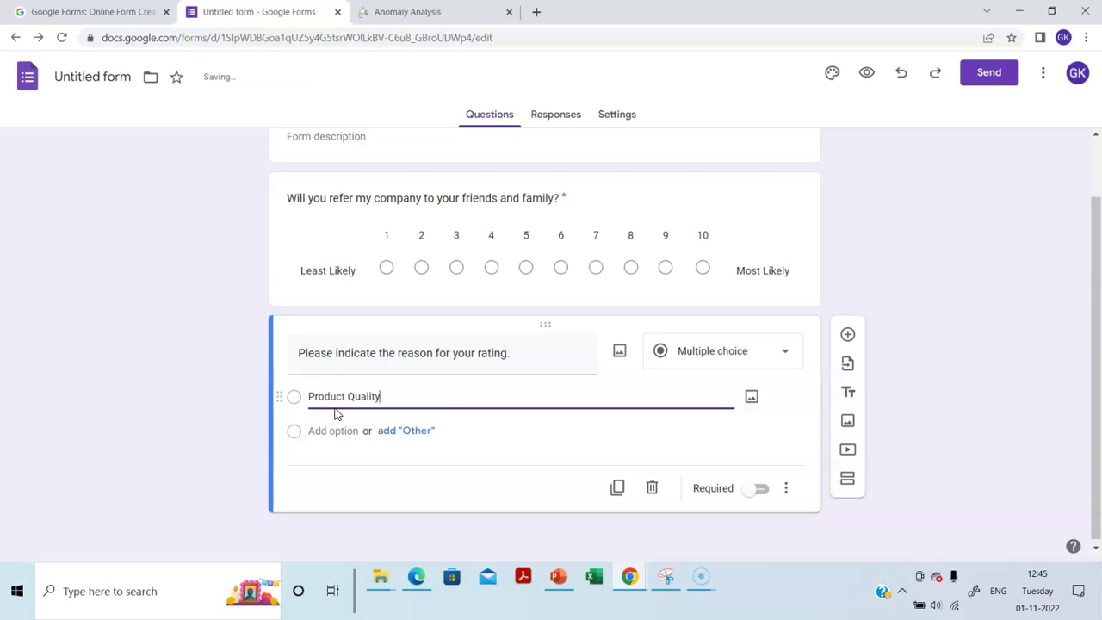
Add options Product Functionality, Price, Ease of doing business and Speed of resolution
{"action": "left_click", "coordinate": [292, 430]}
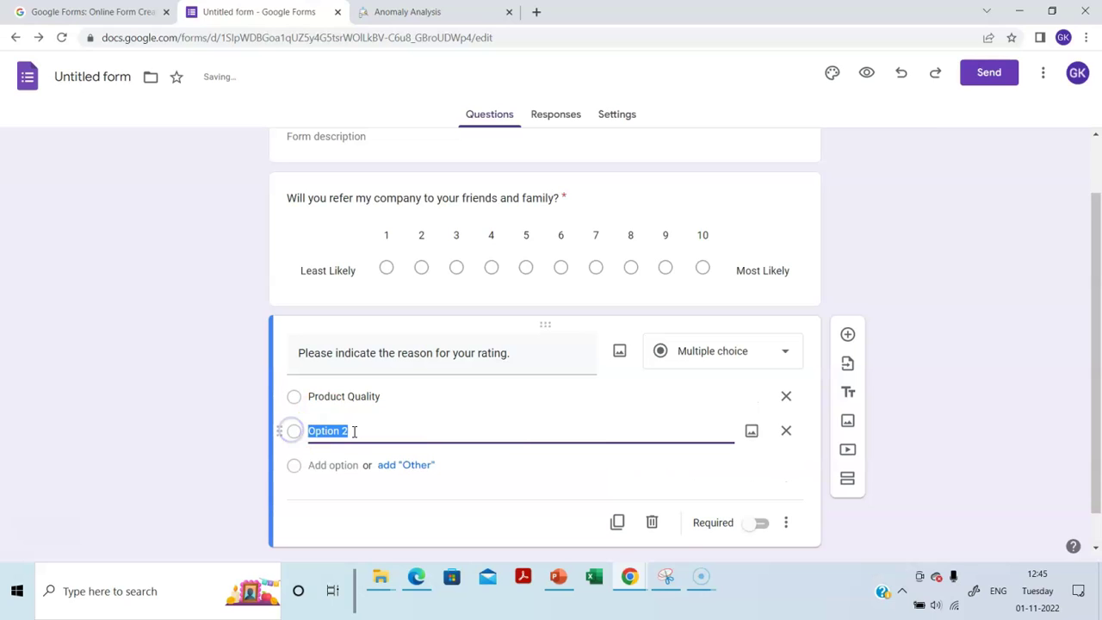
{"action": "type", "text": "Product"}
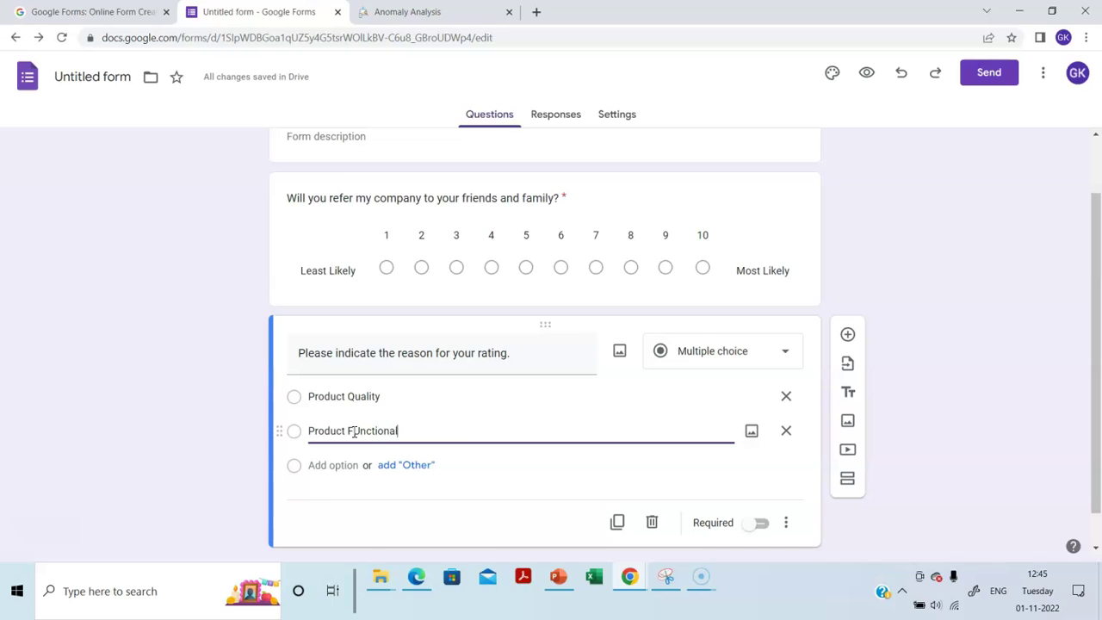
{"action": "type", "text": " Functionalit"}
{"action": "key", "text": "BackSpace"}
{"action": "type", "text": "u"}
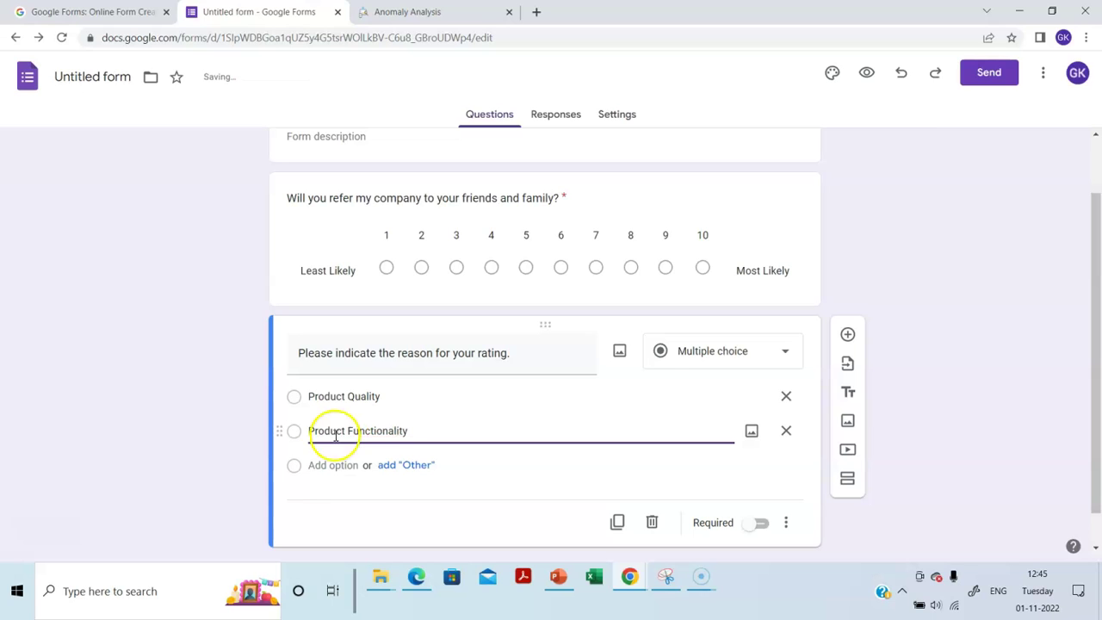
{"action": "left_click", "coordinate": [294, 472]}
{"action": "type", "text": "Price"}
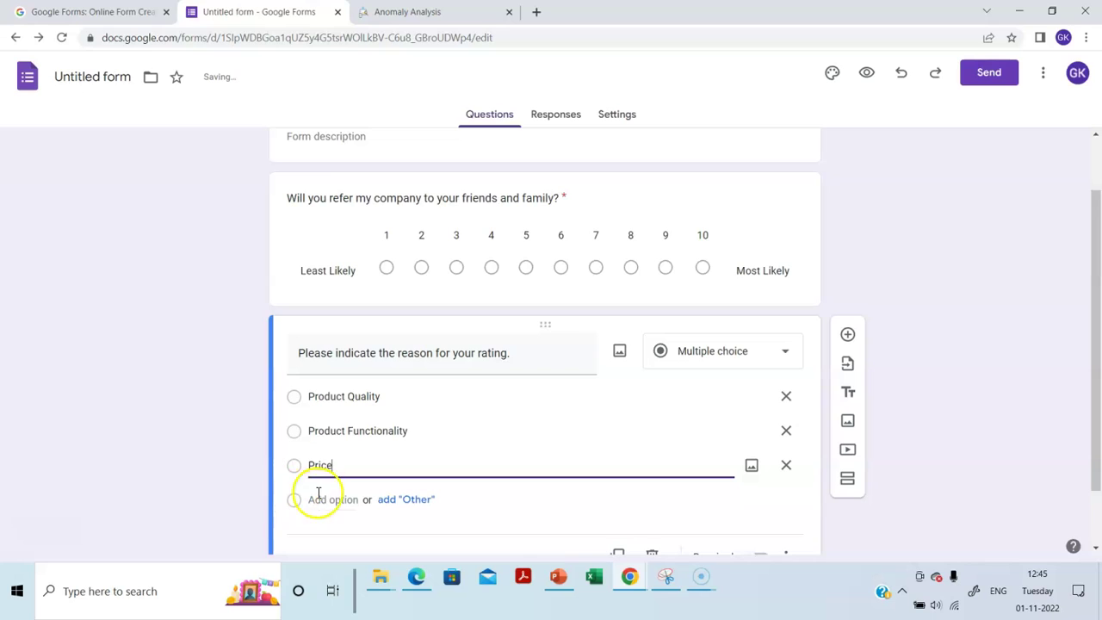
{"action": "left_click", "coordinate": [327, 500]}
{"action": "type", "text": "Ease of doing"}
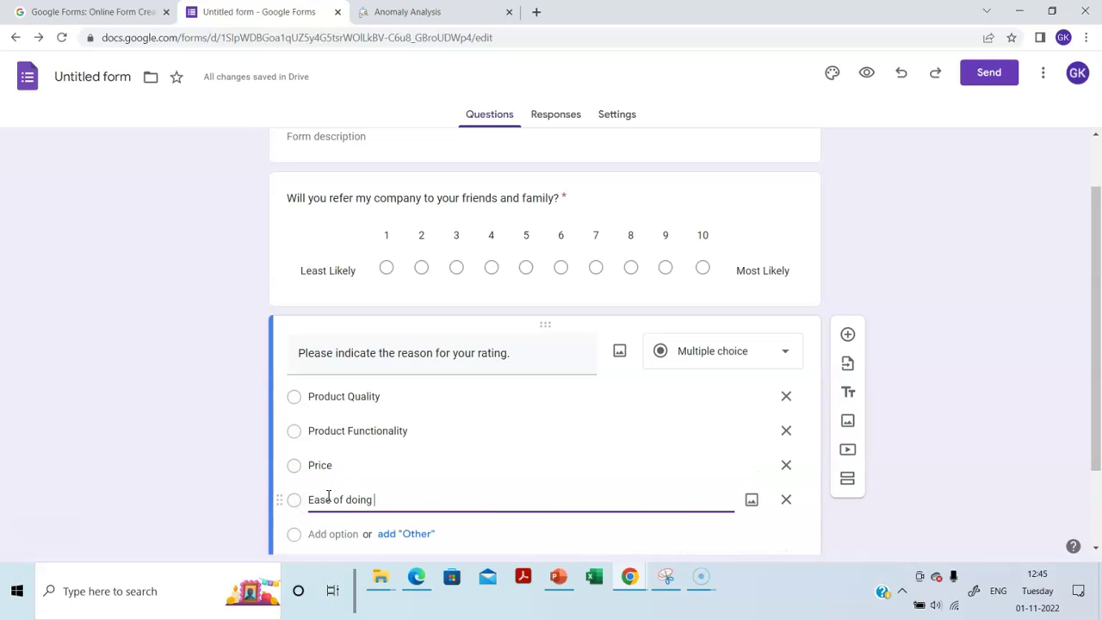
{"action": "type", "text": " business"}
{"action": "left_click", "coordinate": [315, 534]}
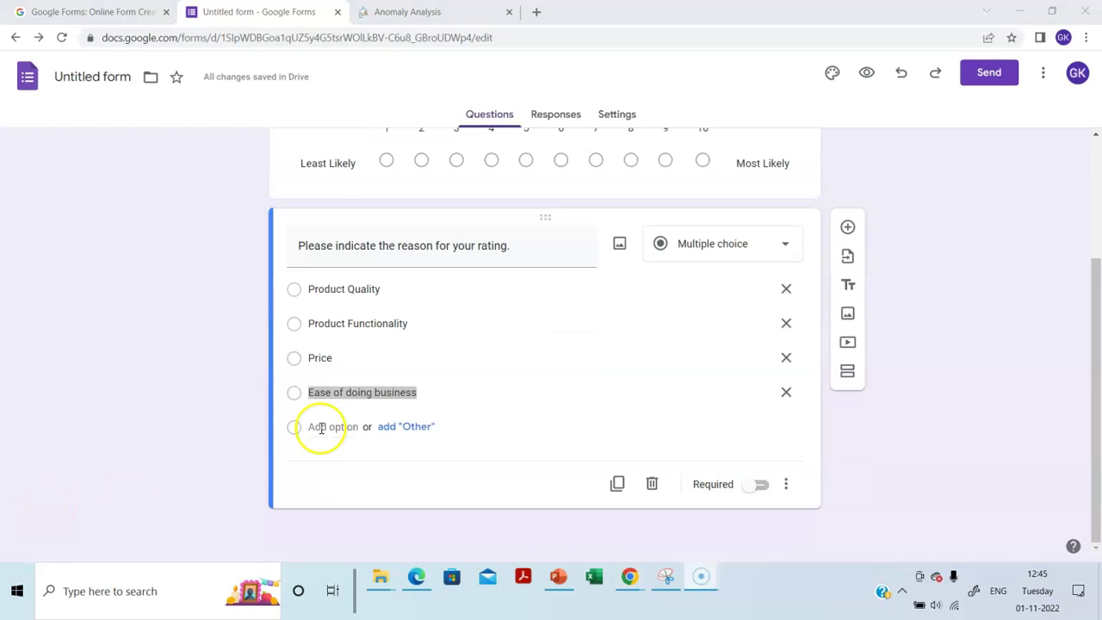
{"action": "type", "text": "Speed of resolu"}
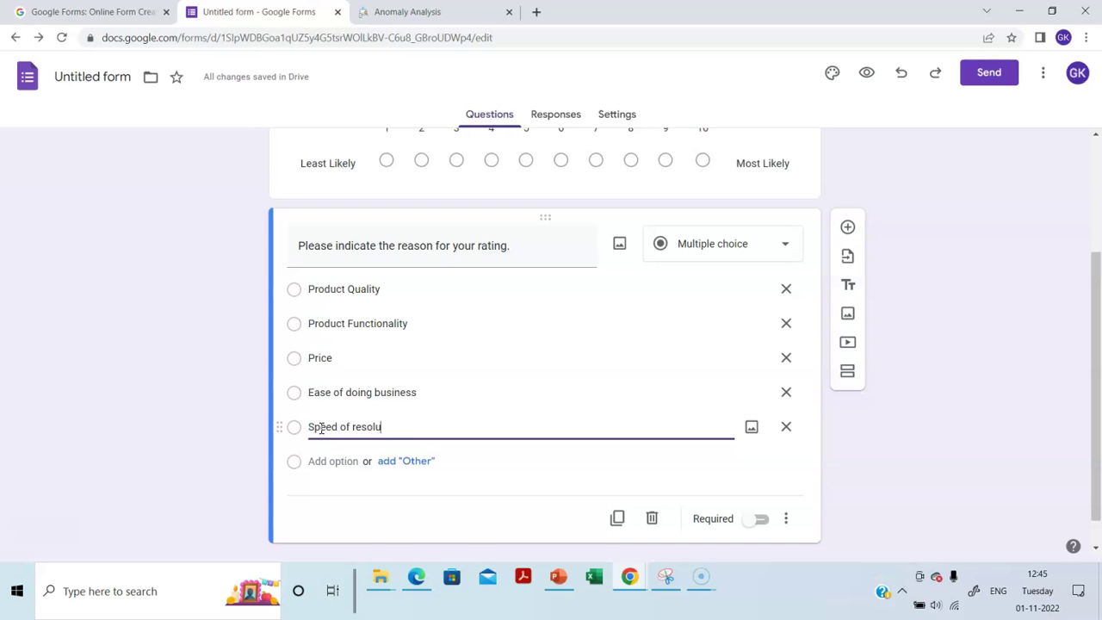
{"action": "type", "text": "tion"}
Make the reason question required, trying Checkboxes before reverting it to Multiple choice
{"action": "left_click", "coordinate": [236, 285]}
{"action": "left_click", "coordinate": [759, 520]}
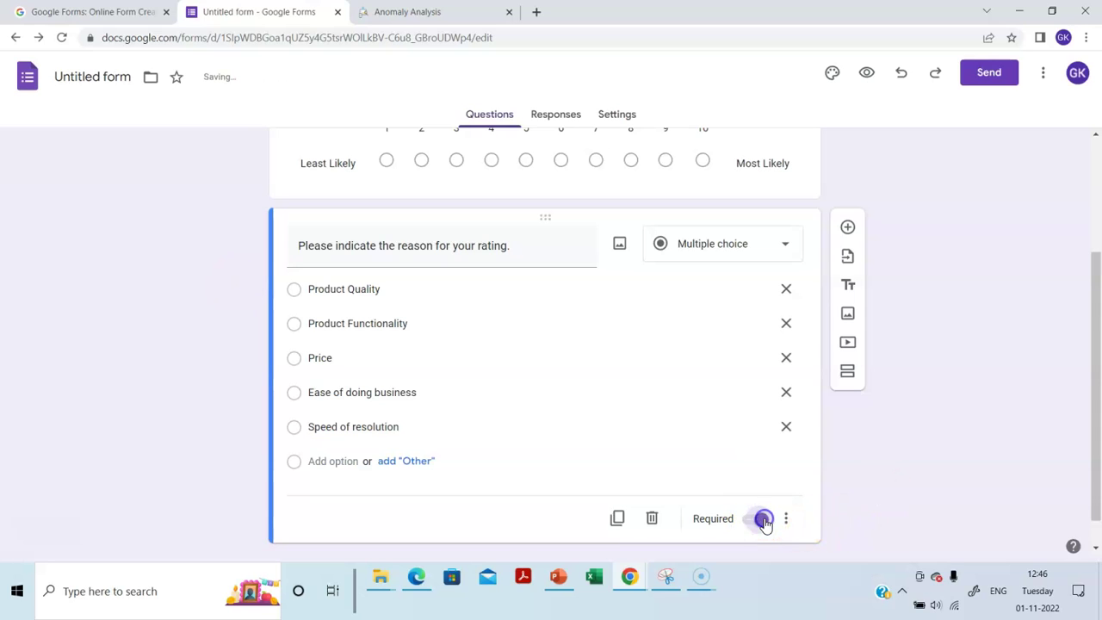
{"action": "left_click", "coordinate": [720, 244]}
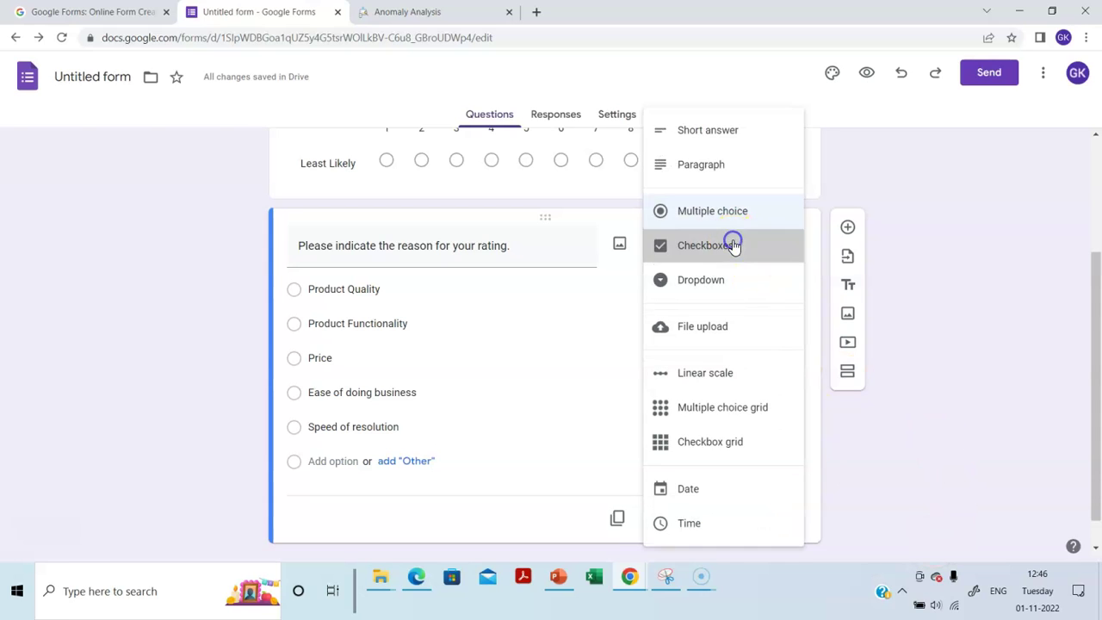
{"action": "left_click", "coordinate": [735, 247]}
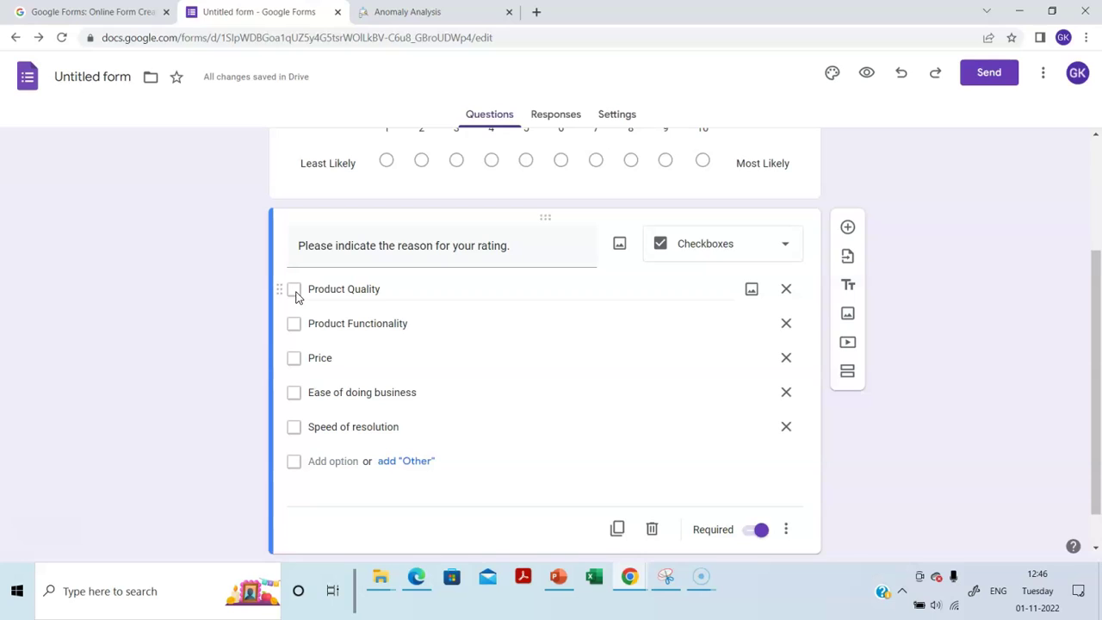
{"action": "left_click", "coordinate": [295, 293]}
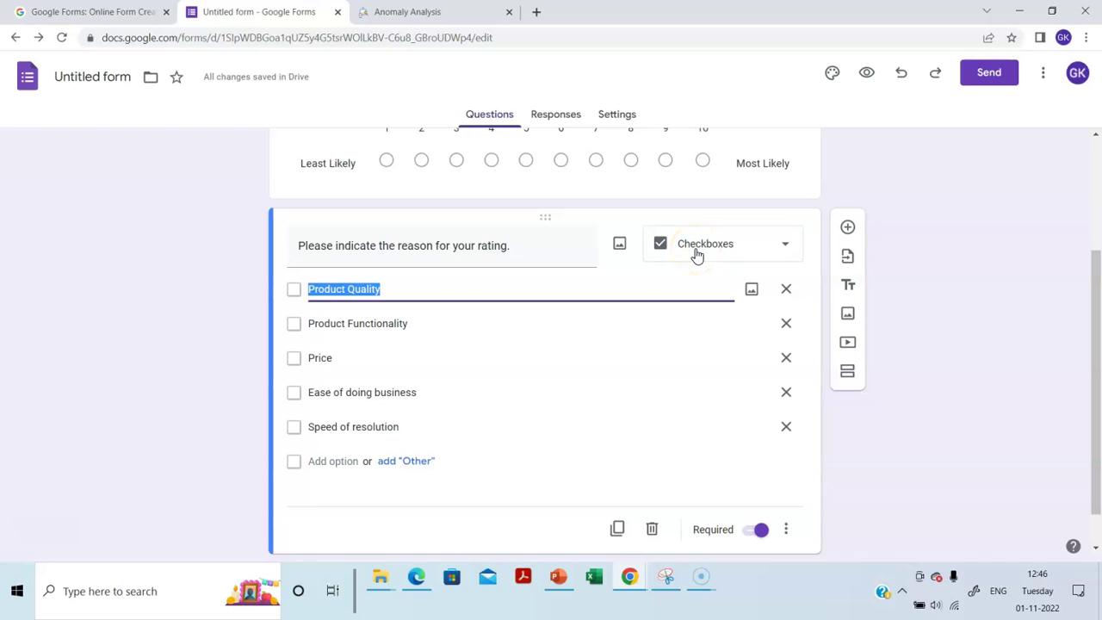
{"action": "left_click", "coordinate": [726, 246]}
{"action": "left_click", "coordinate": [727, 211]}
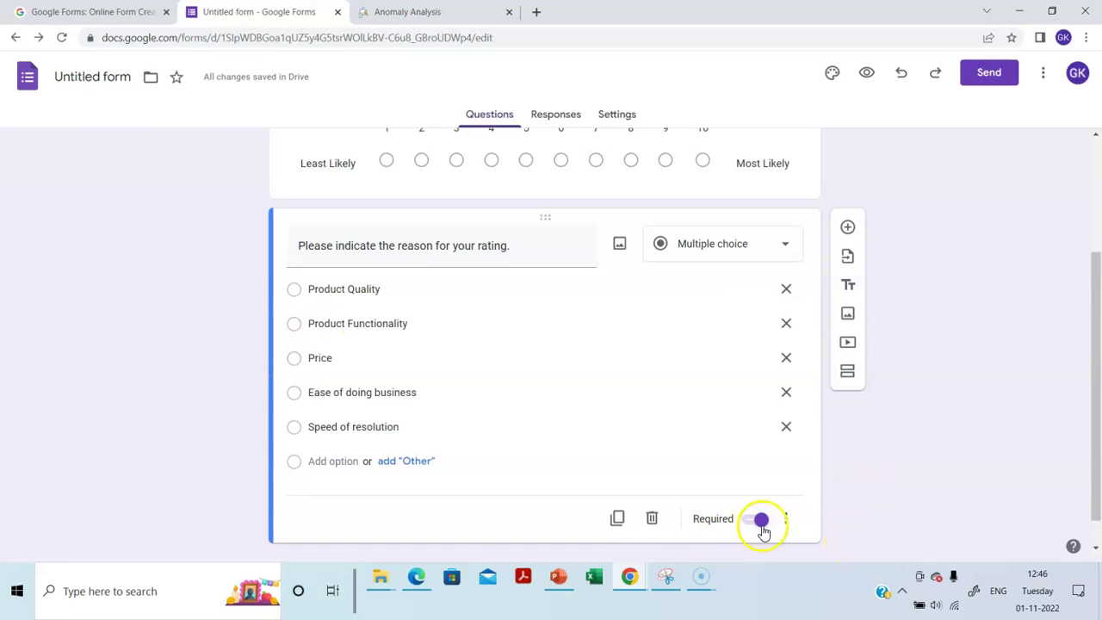
{"action": "scroll", "coordinate": [920, 338], "scroll_direction": "up", "scroll_amount": 2}
{"action": "scroll", "coordinate": [920, 341], "scroll_direction": "up", "scroll_amount": 1}
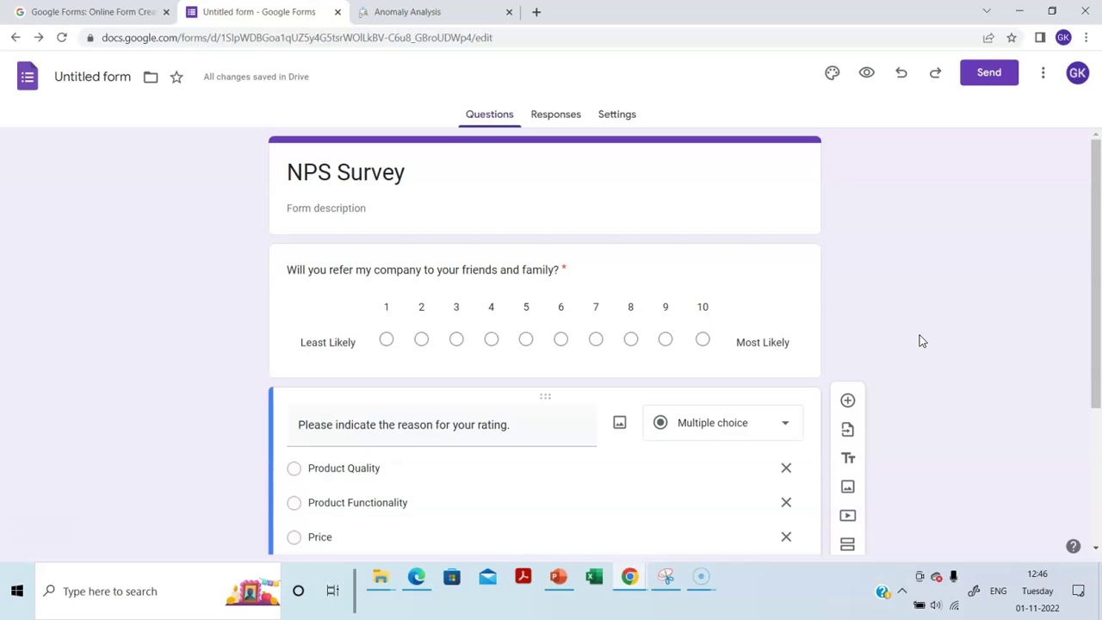
Shorten the form's share link to a forms.gle URL, select it for copying, and close the send dialog
{"action": "left_click", "coordinate": [990, 74]}
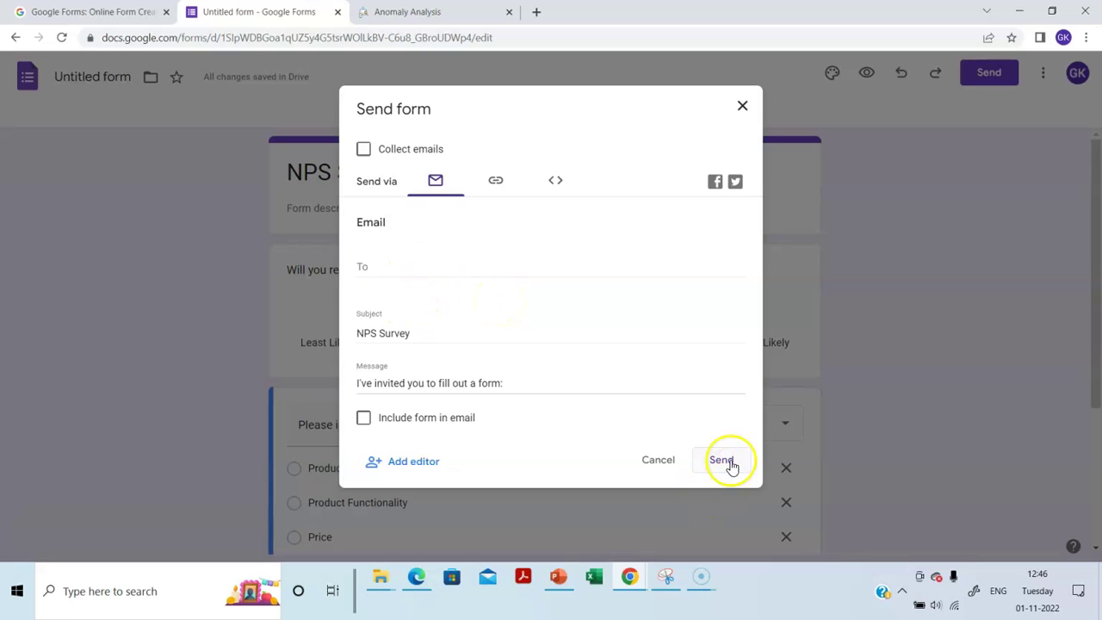
{"action": "left_click", "coordinate": [497, 180]}
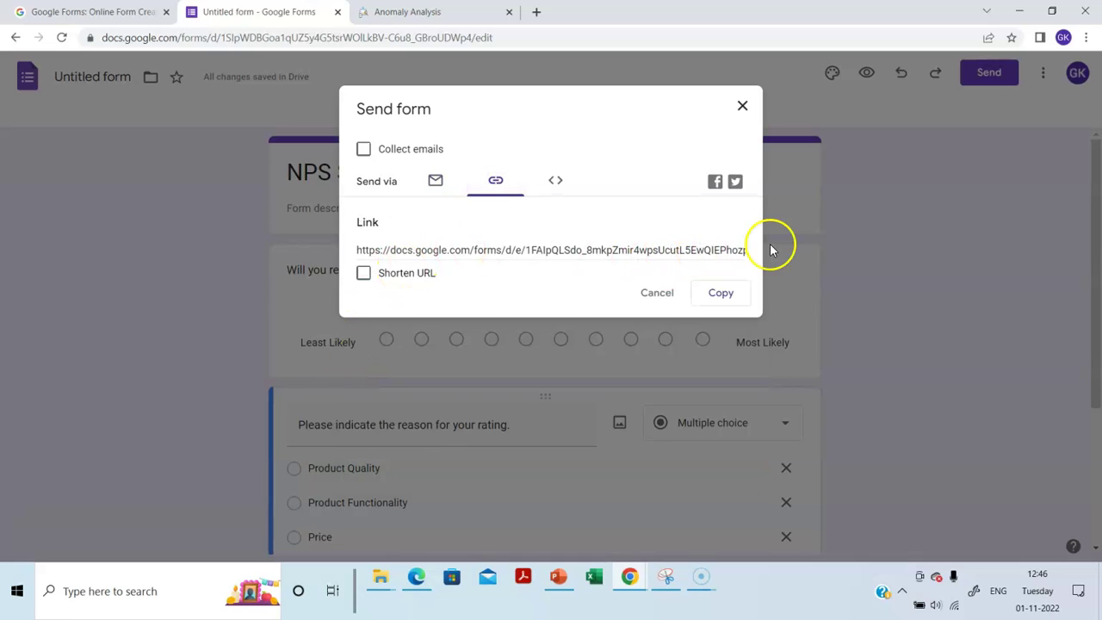
{"action": "left_click", "coordinate": [677, 249]}
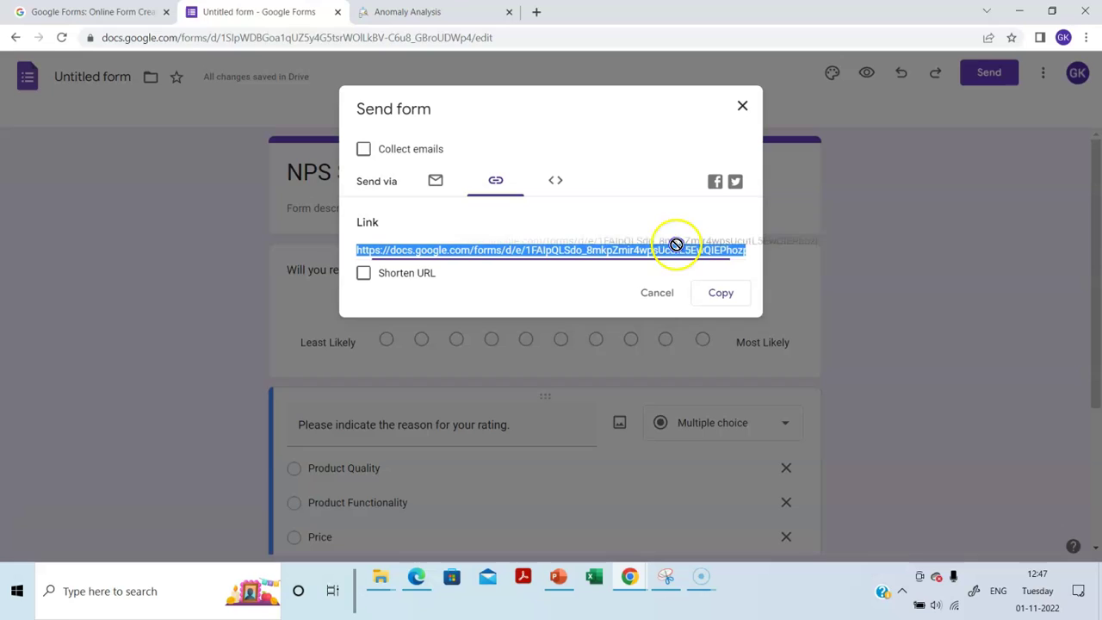
{"action": "left_click", "coordinate": [362, 272]}
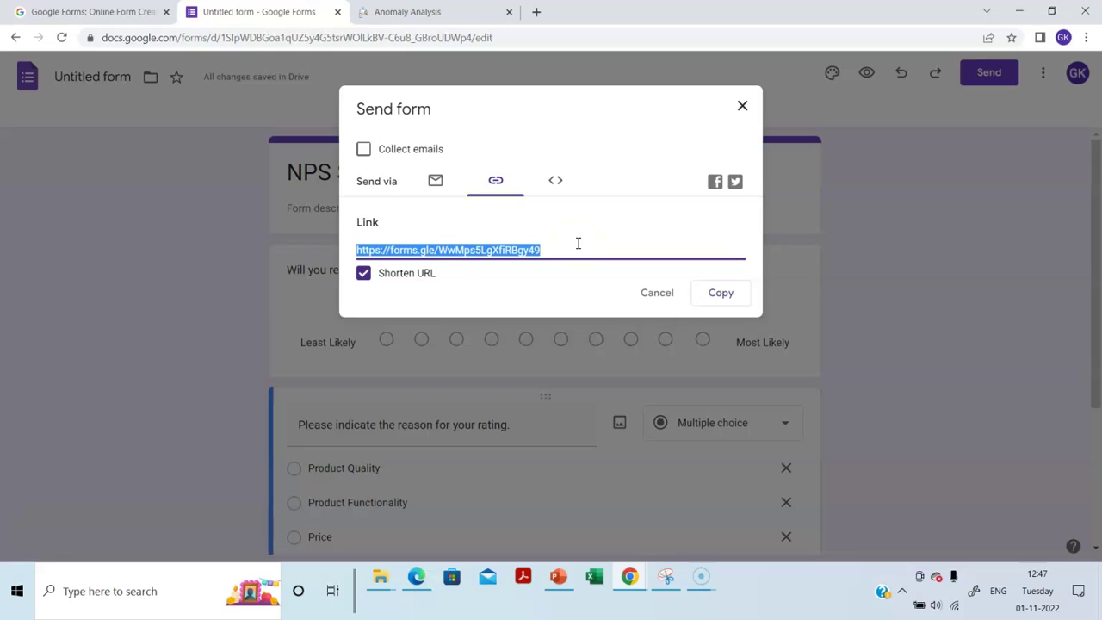
{"action": "left_click", "coordinate": [578, 244]}
{"action": "left_click", "coordinate": [548, 245]}
{"action": "left_click", "coordinate": [517, 243]}
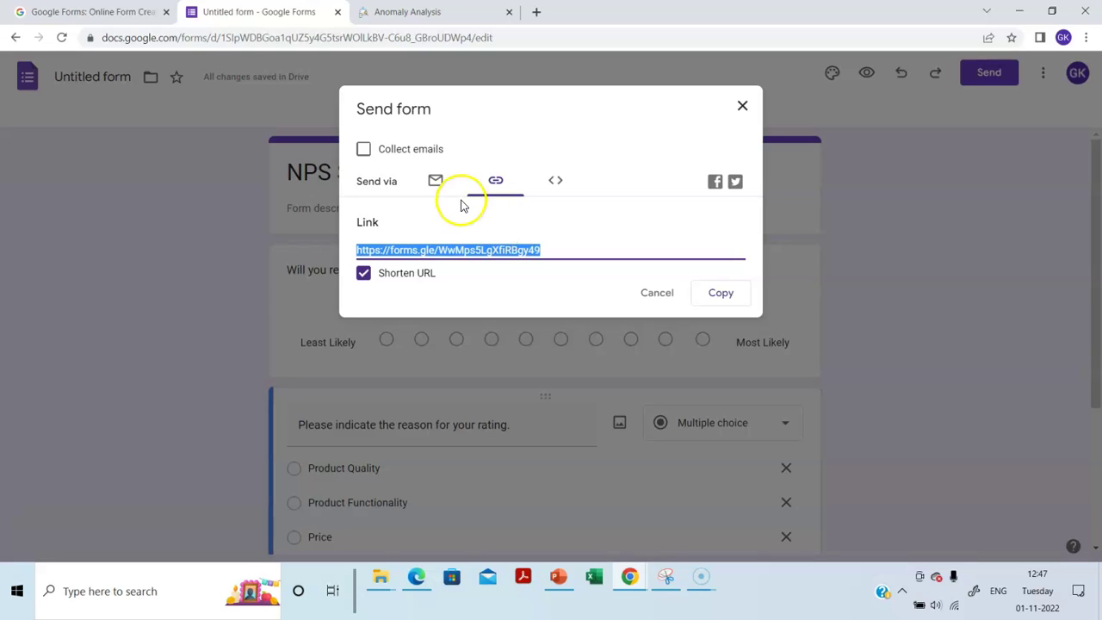
{"action": "left_click", "coordinate": [435, 180]}
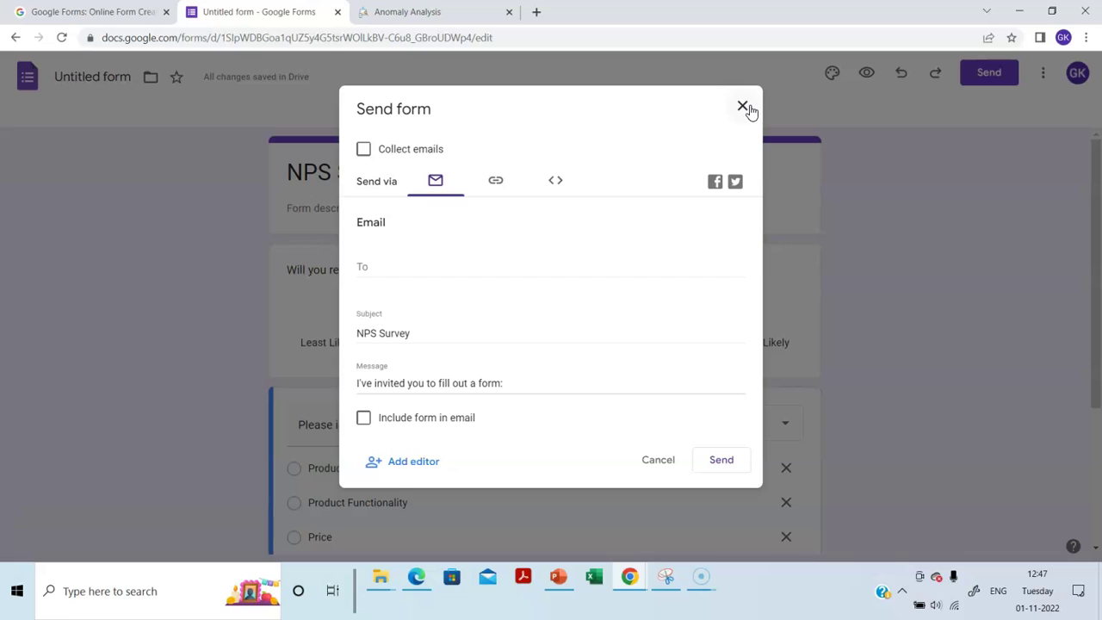
{"action": "left_click", "coordinate": [743, 107]}
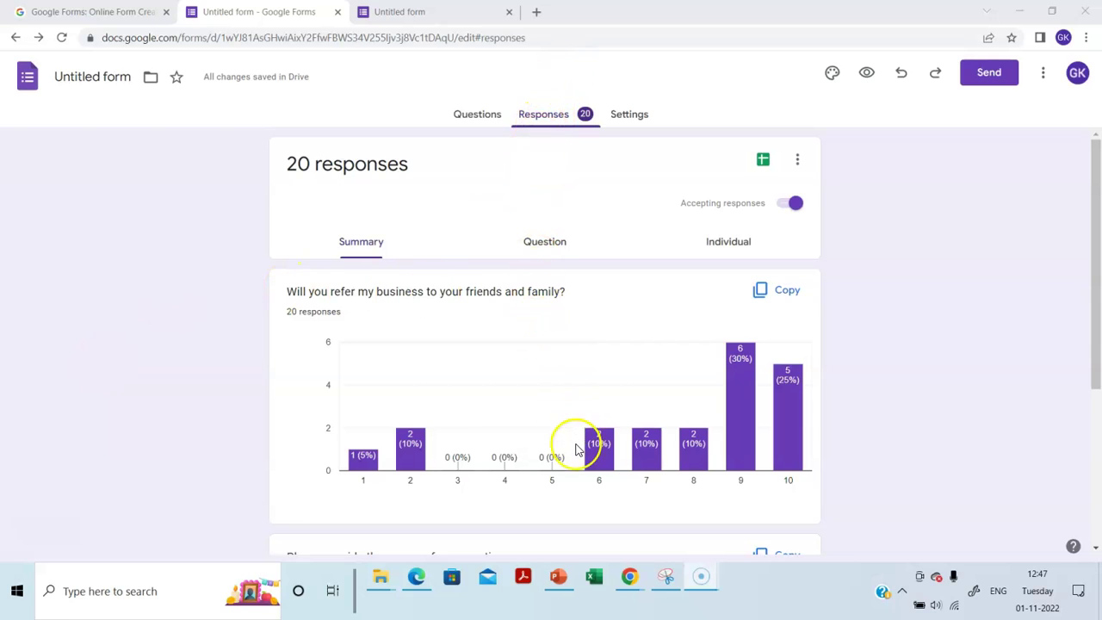
Download all 20 responses from the Responses tab as a .csv file
{"action": "scroll", "coordinate": [673, 320], "scroll_direction": "down", "scroll_amount": 2}
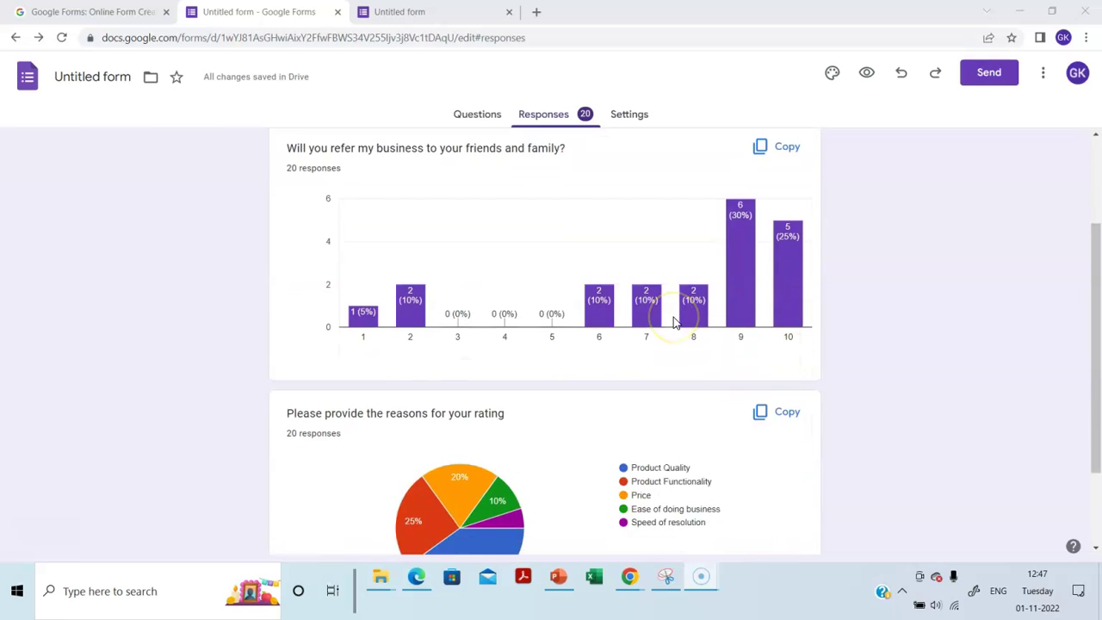
{"action": "scroll", "coordinate": [674, 319], "scroll_direction": "down", "scroll_amount": 1}
{"action": "scroll", "coordinate": [673, 319], "scroll_direction": "up", "scroll_amount": 3}
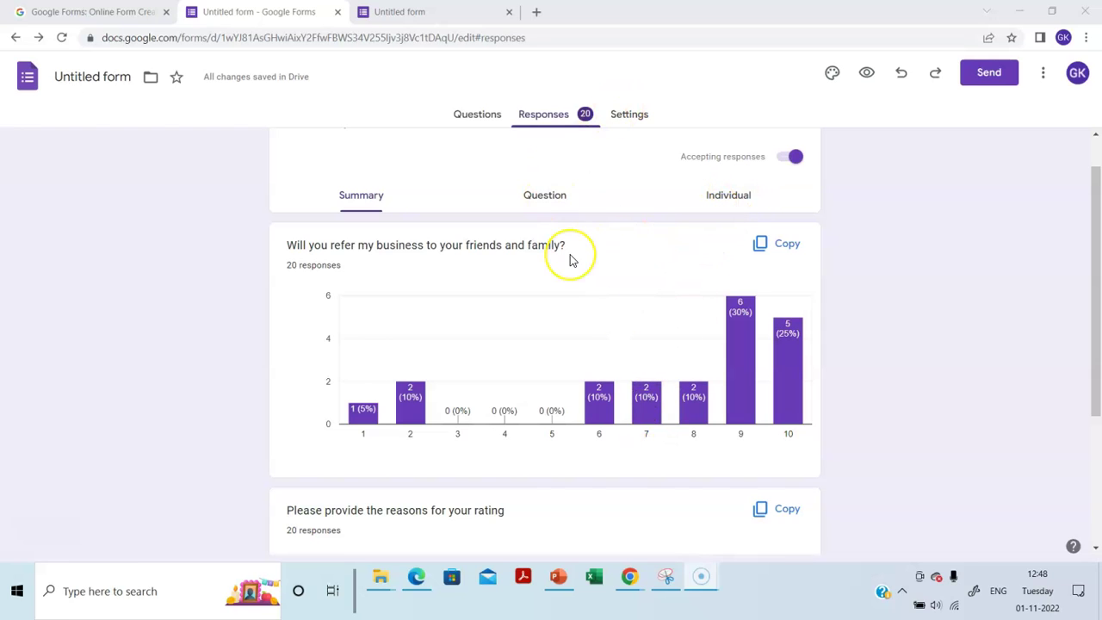
{"action": "scroll", "coordinate": [571, 255], "scroll_direction": "down", "scroll_amount": 1}
{"action": "scroll", "coordinate": [571, 260], "scroll_direction": "down", "scroll_amount": 2}
{"action": "scroll", "coordinate": [571, 261], "scroll_direction": "up", "scroll_amount": 3}
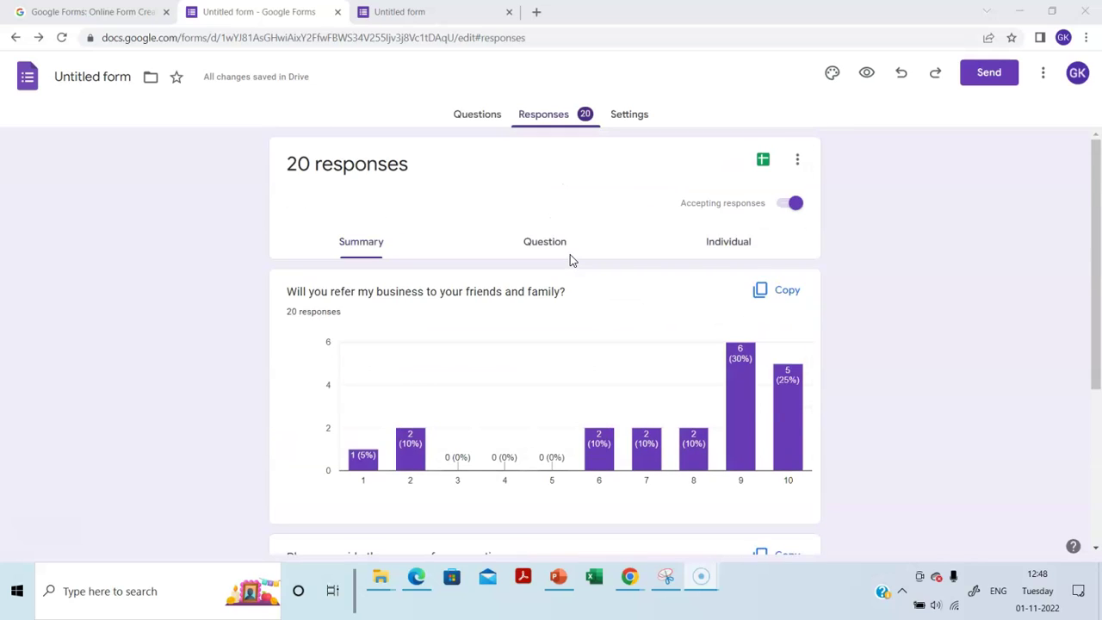
{"action": "left_click", "coordinate": [797, 160]}
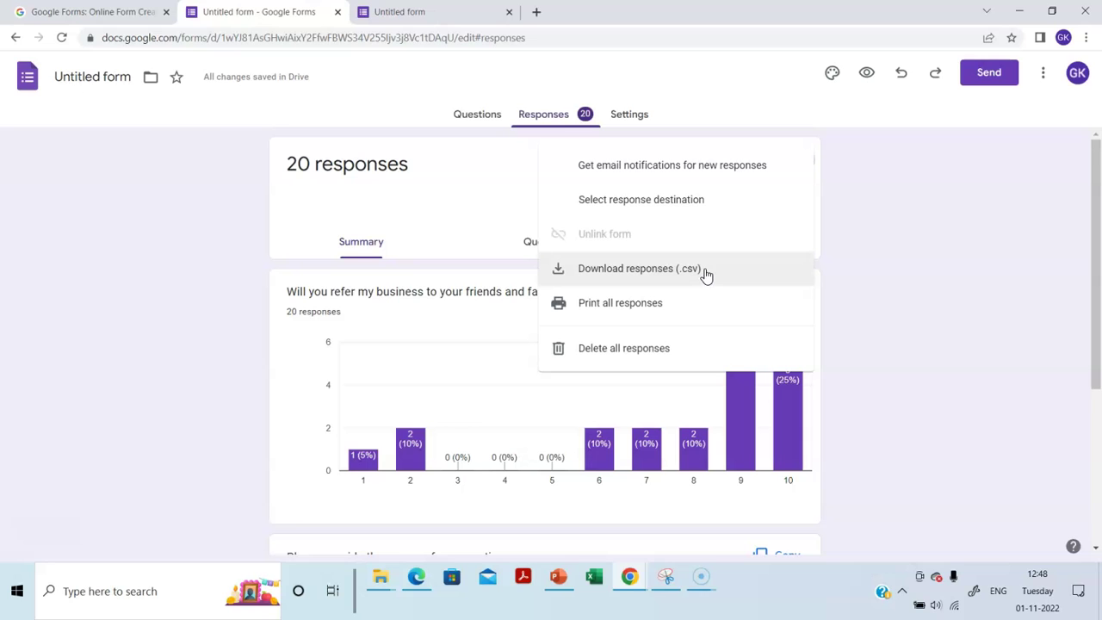
{"action": "left_click", "coordinate": [704, 273]}
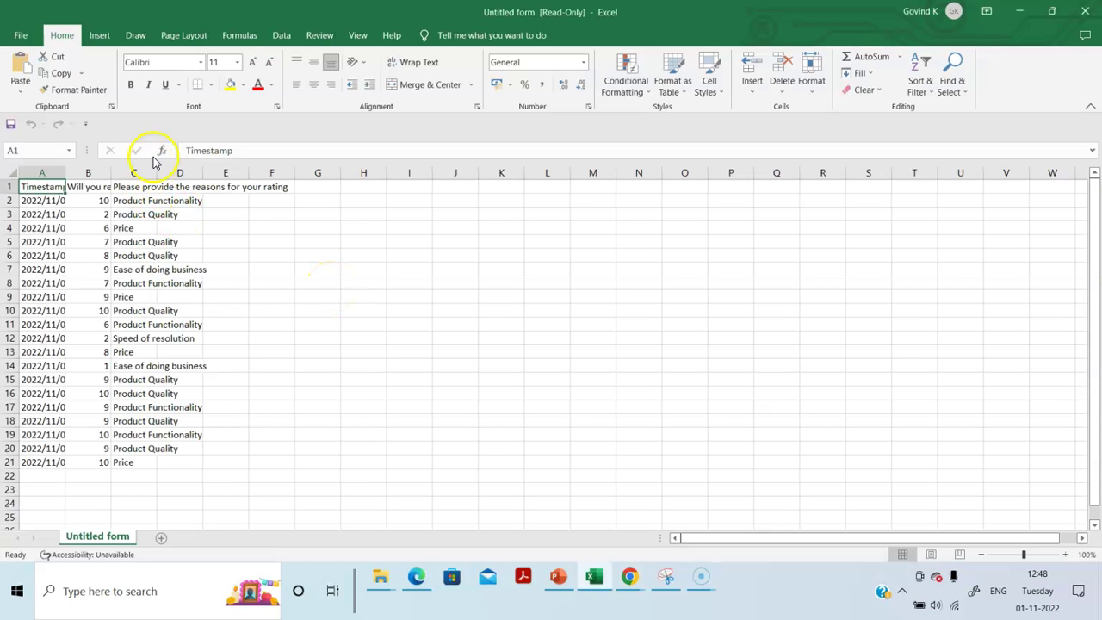
AutoFit columns C and B to show the full question headers, then select columns A to C
{"action": "double_click", "coordinate": [156, 167]}
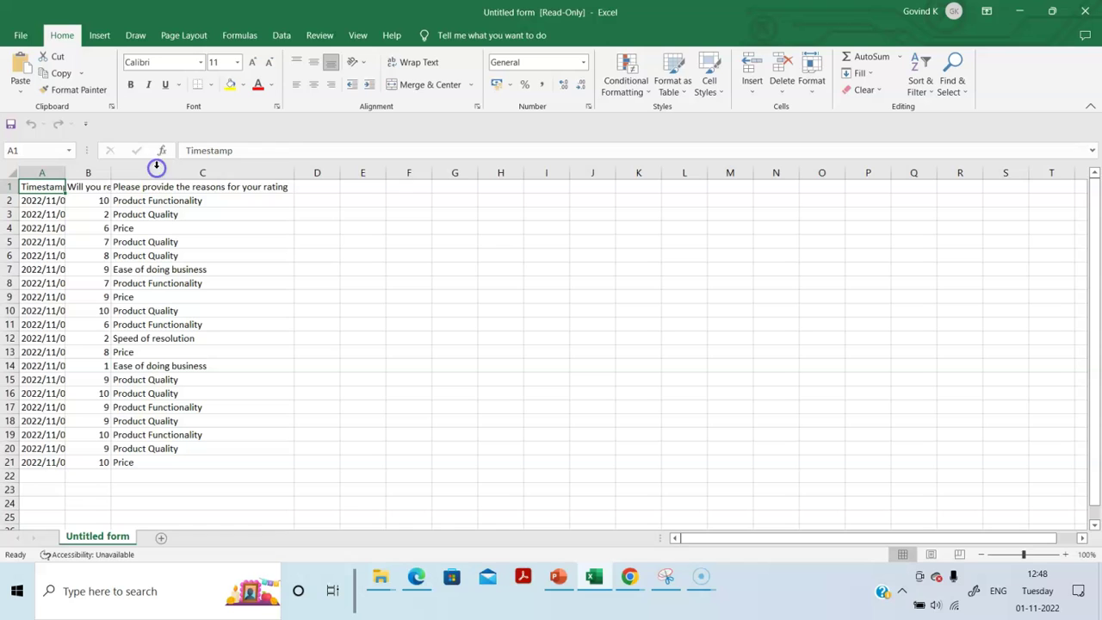
{"action": "double_click", "coordinate": [111, 173]}
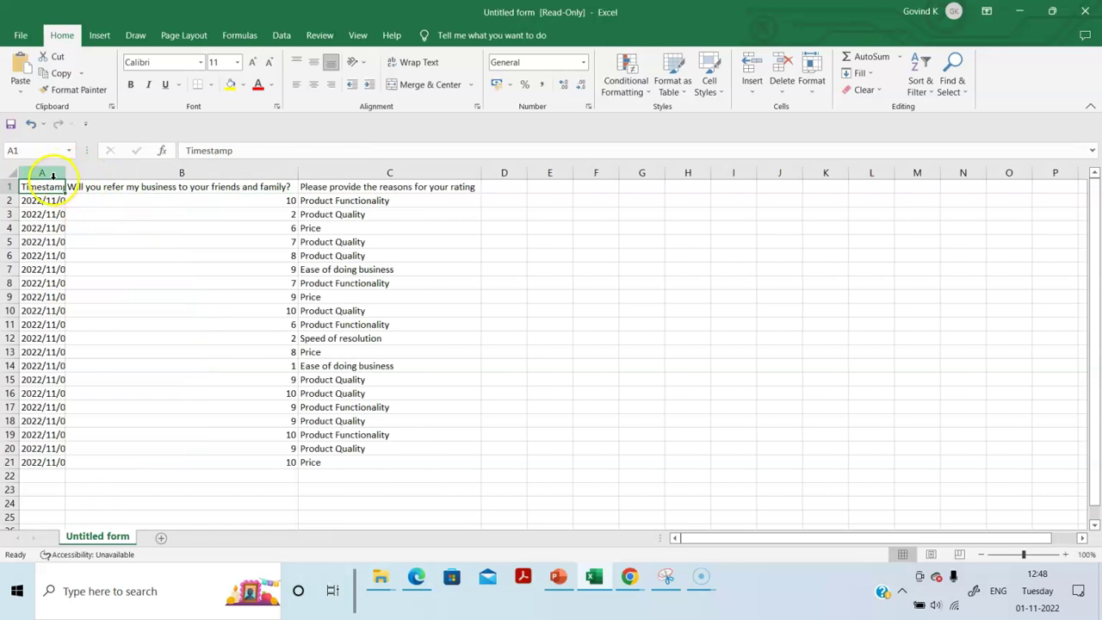
{"action": "left_click_drag", "start_coordinate": [50, 170], "coordinate": [364, 170]}
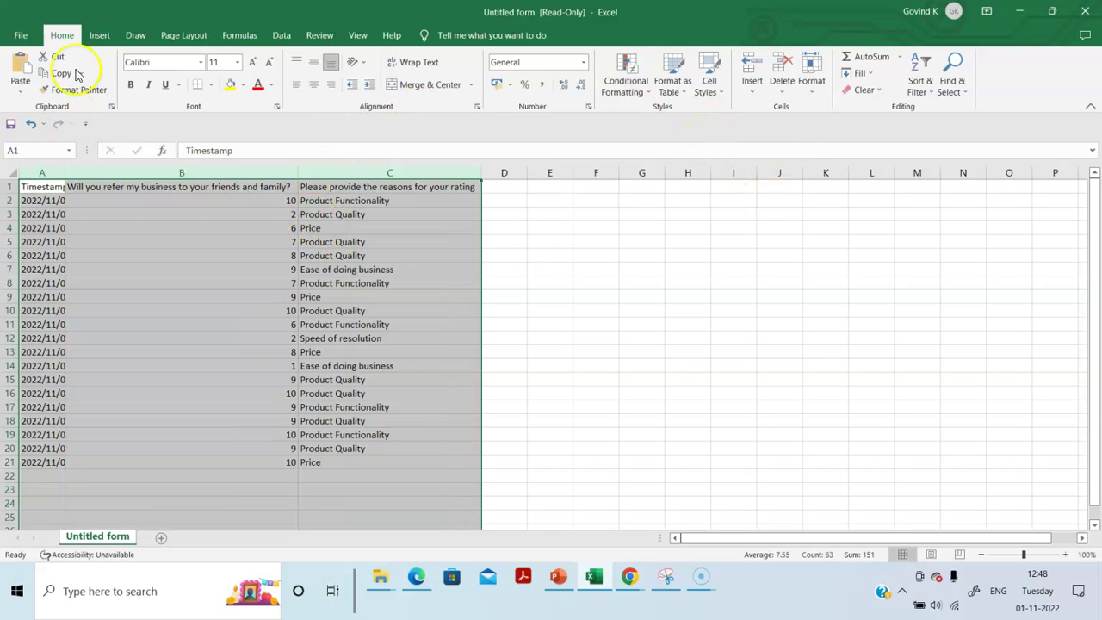
Insert a PivotTable from the selected response range onto a new sheet
{"action": "left_click", "coordinate": [100, 36]}
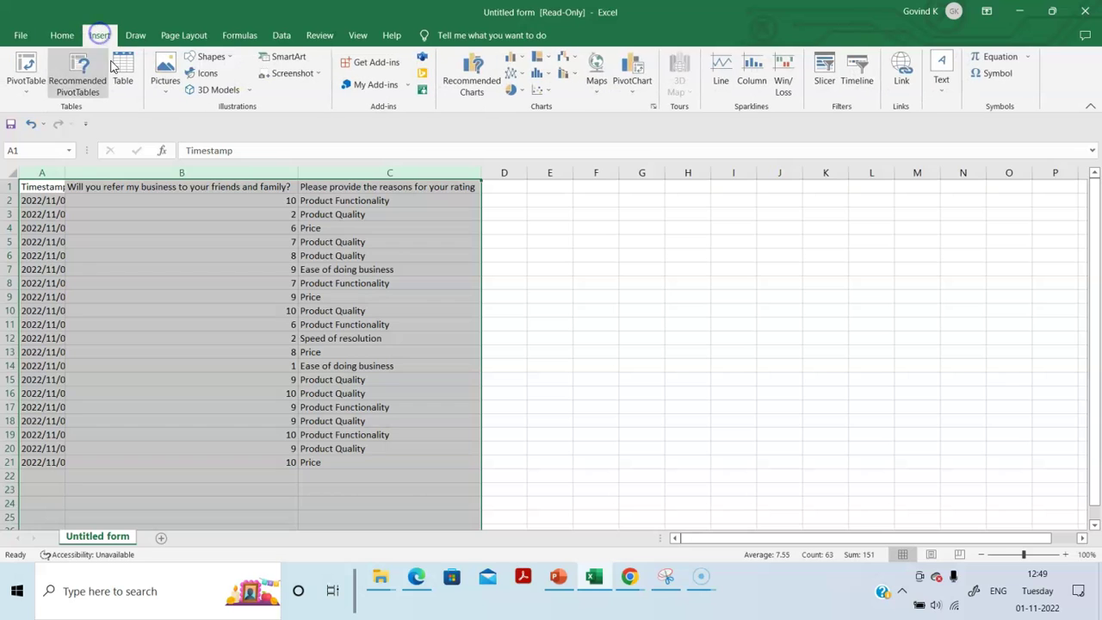
{"action": "left_click", "coordinate": [25, 81]}
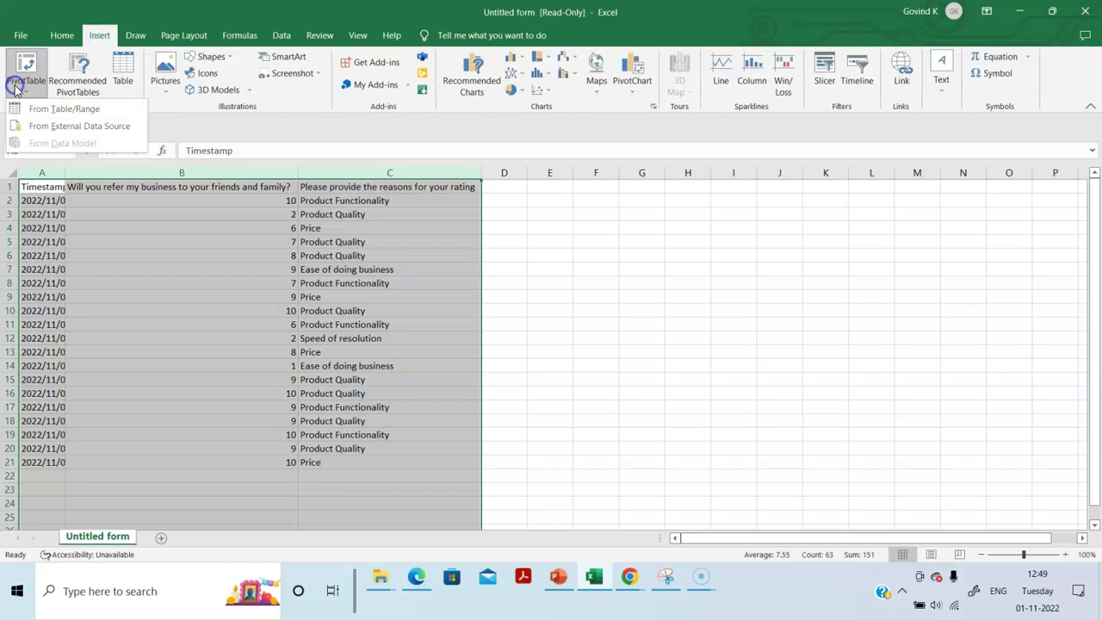
{"action": "left_click", "coordinate": [57, 110]}
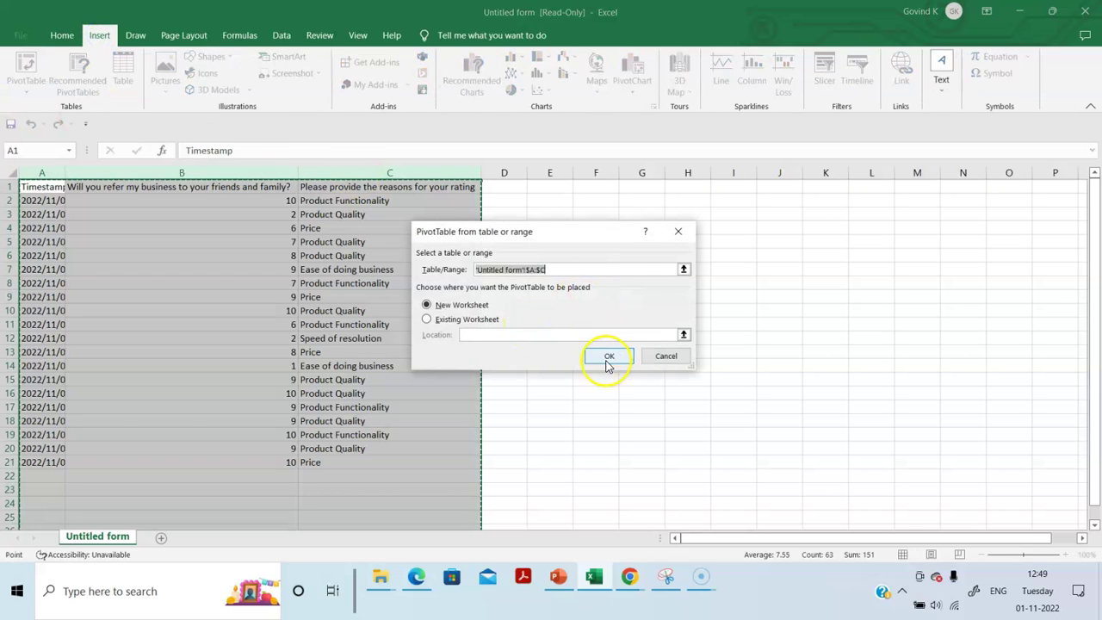
{"action": "left_click", "coordinate": [608, 357]}
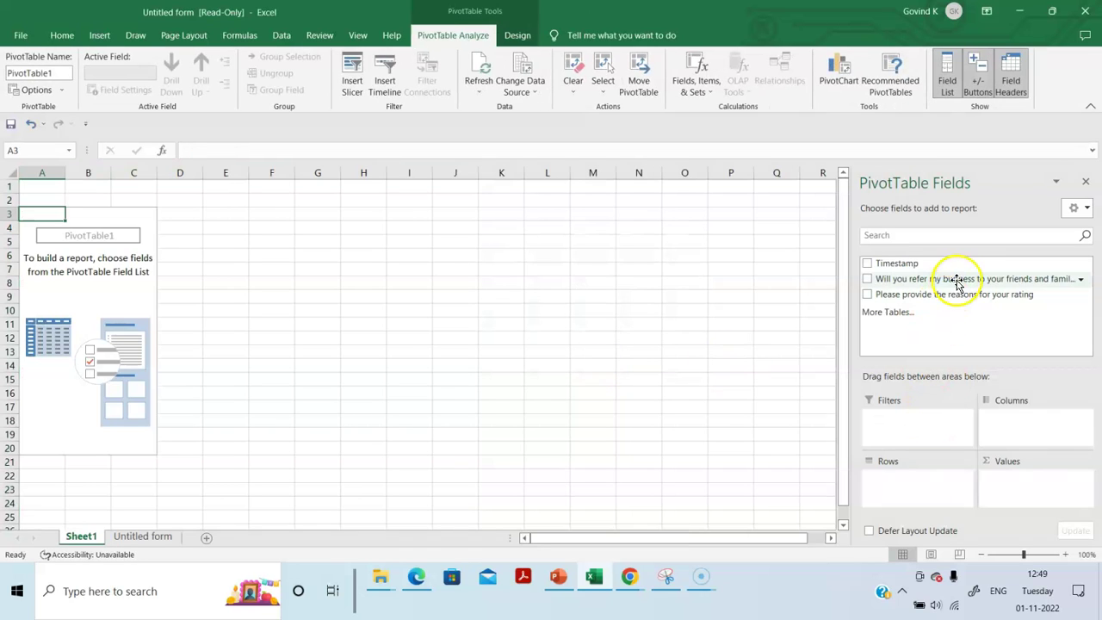
Put the referral question in Rows and Values, summarised by Count instead of Sum
{"action": "left_click_drag", "start_coordinate": [958, 280], "coordinate": [923, 479]}
{"action": "left_click_drag", "start_coordinate": [971, 278], "coordinate": [1012, 482]}
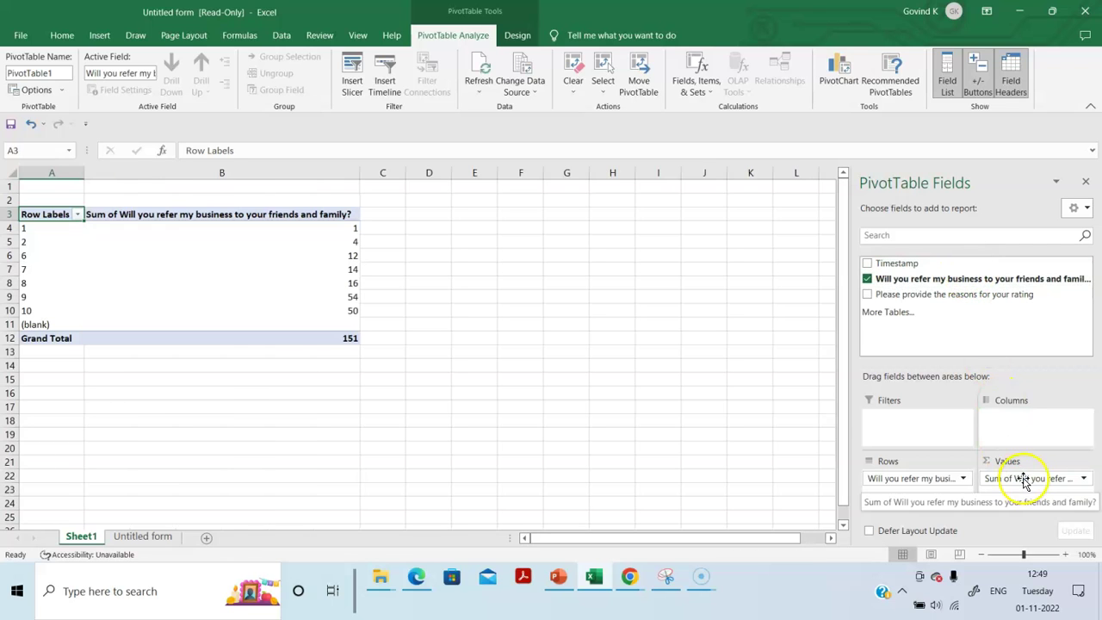
{"action": "left_click", "coordinate": [1013, 480]}
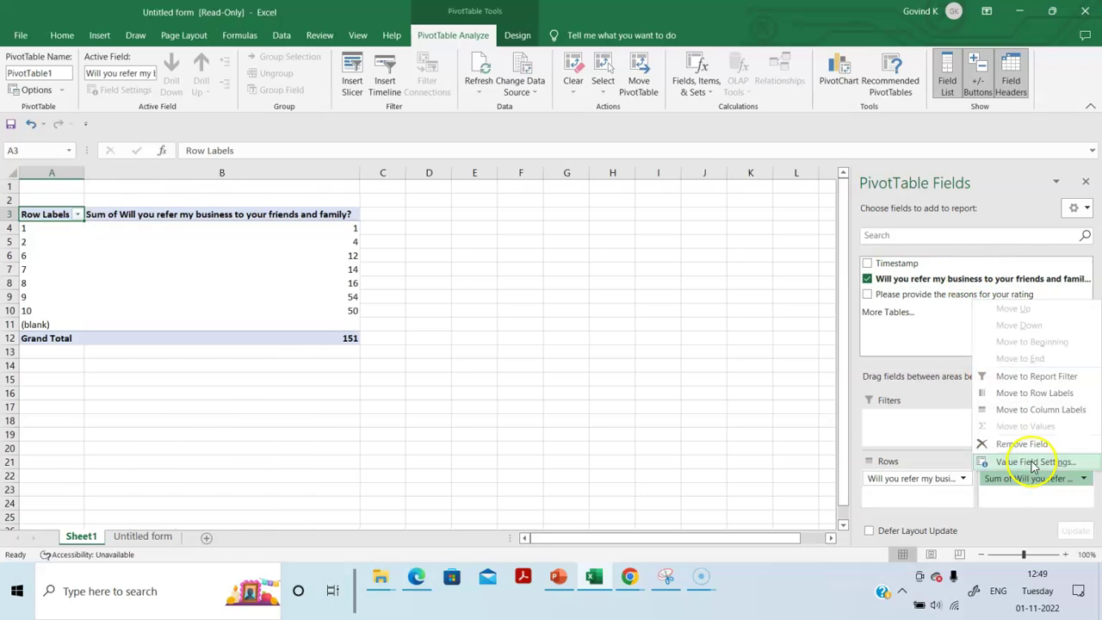
{"action": "left_click", "coordinate": [1033, 463]}
{"action": "left_click", "coordinate": [429, 297]}
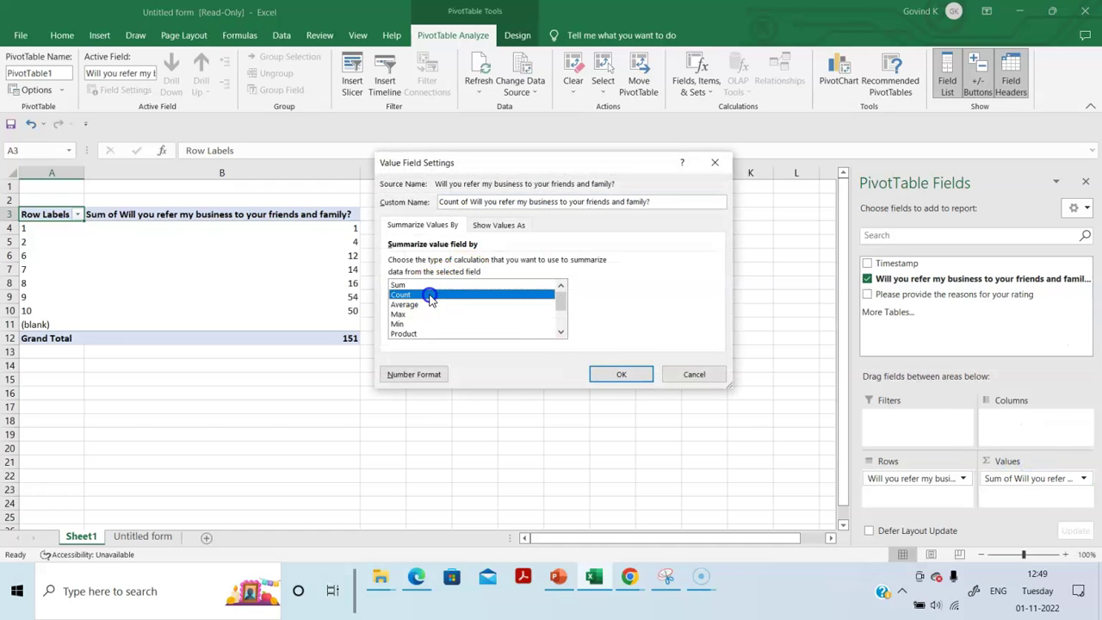
{"action": "left_click", "coordinate": [627, 376]}
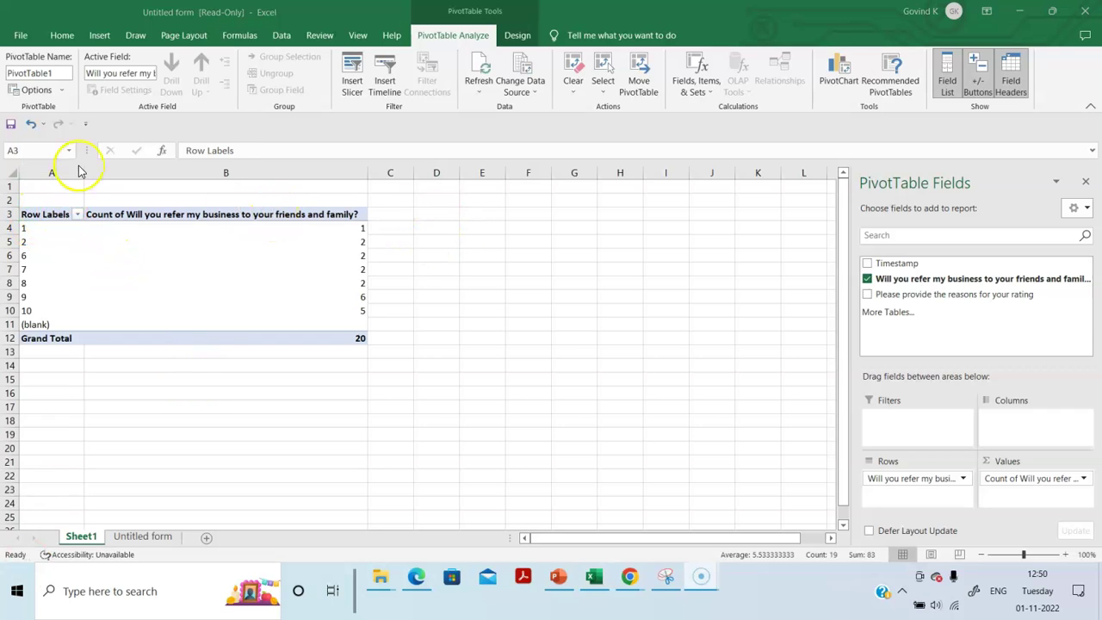
Copy the pivot table and paste it as plain values at D2 on a new Sheet2
{"action": "key", "text": "ctrl+a"}
{"action": "key", "text": "ctrl+c"}
{"action": "left_click", "coordinate": [206, 538]}
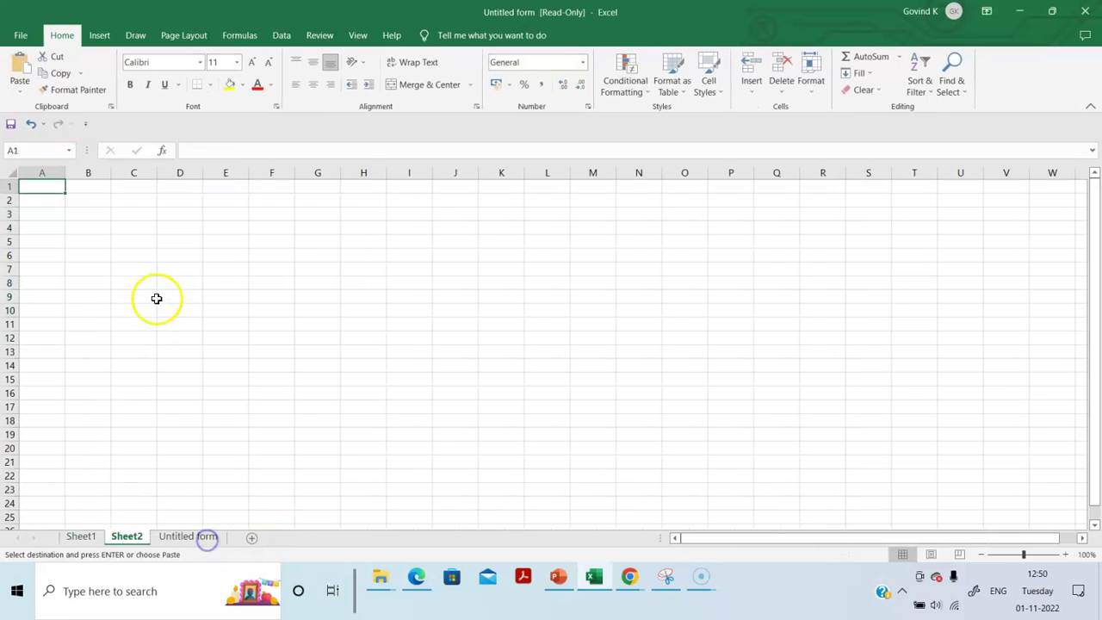
{"action": "left_click", "coordinate": [177, 204]}
{"action": "key", "text": "ctrl+v"}
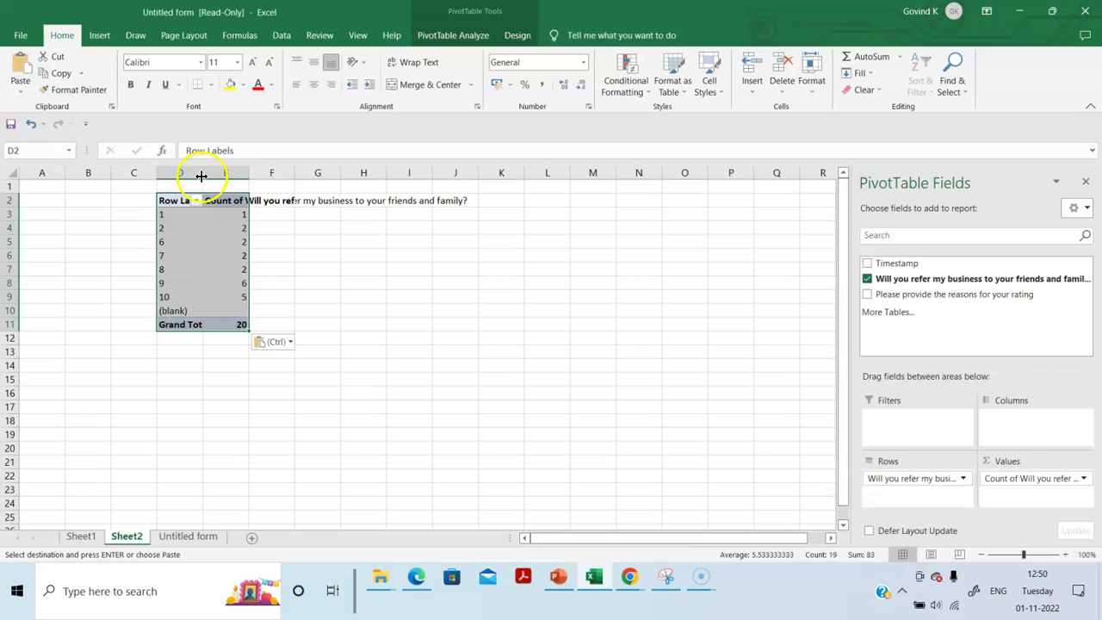
{"action": "left_click", "coordinate": [274, 342]}
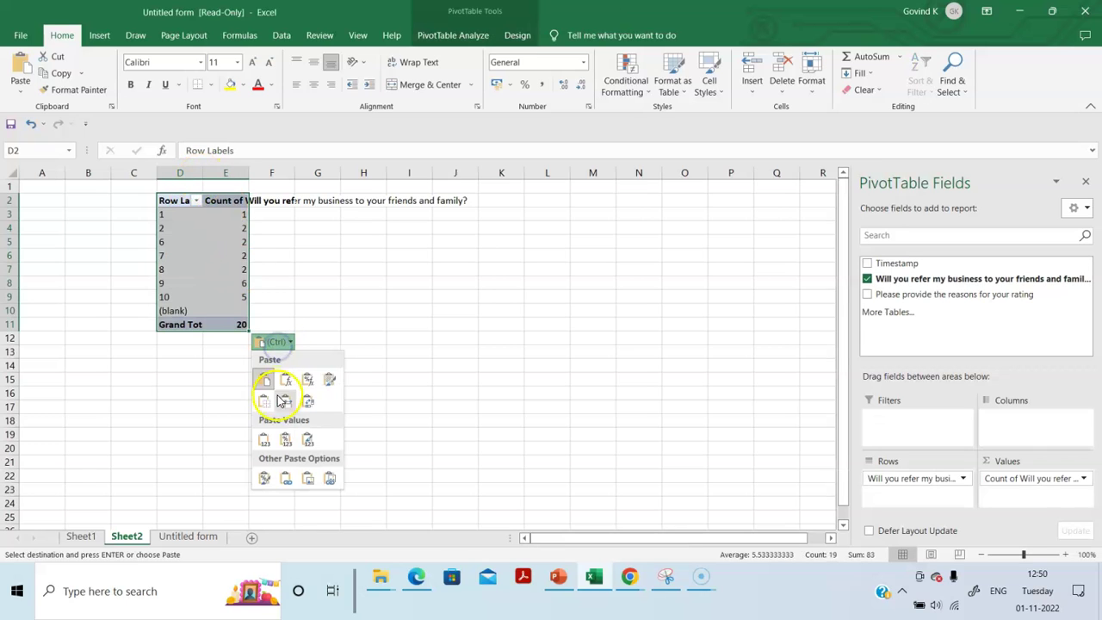
{"action": "left_click", "coordinate": [265, 440]}
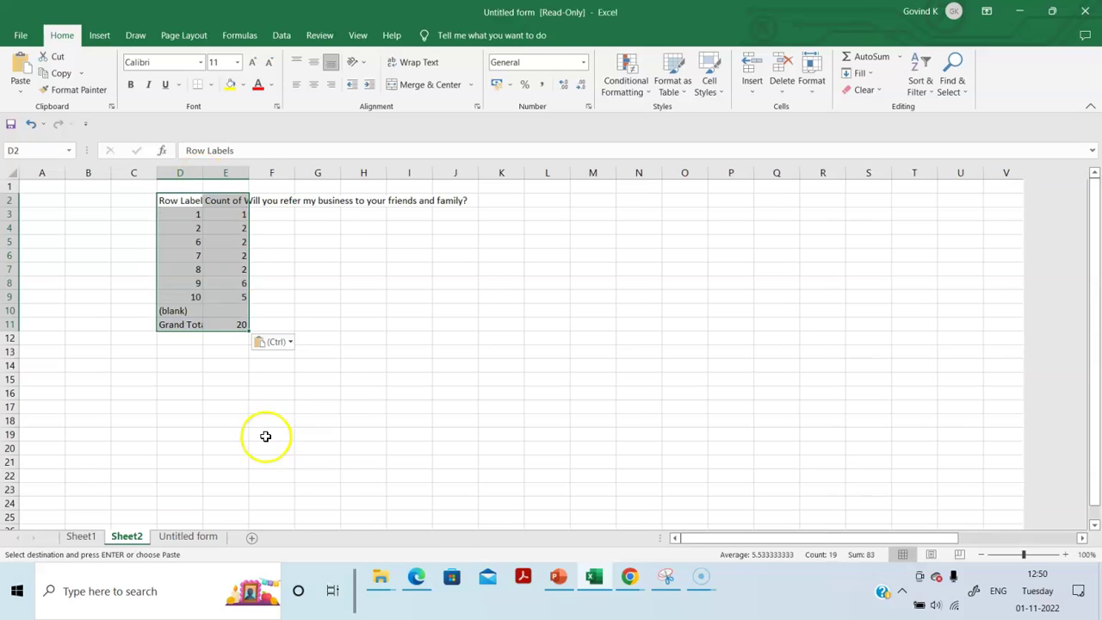
AutoFit columns E and D and delete the (blank) entry in row 10
{"action": "double_click", "coordinate": [248, 175]}
{"action": "double_click", "coordinate": [203, 173]}
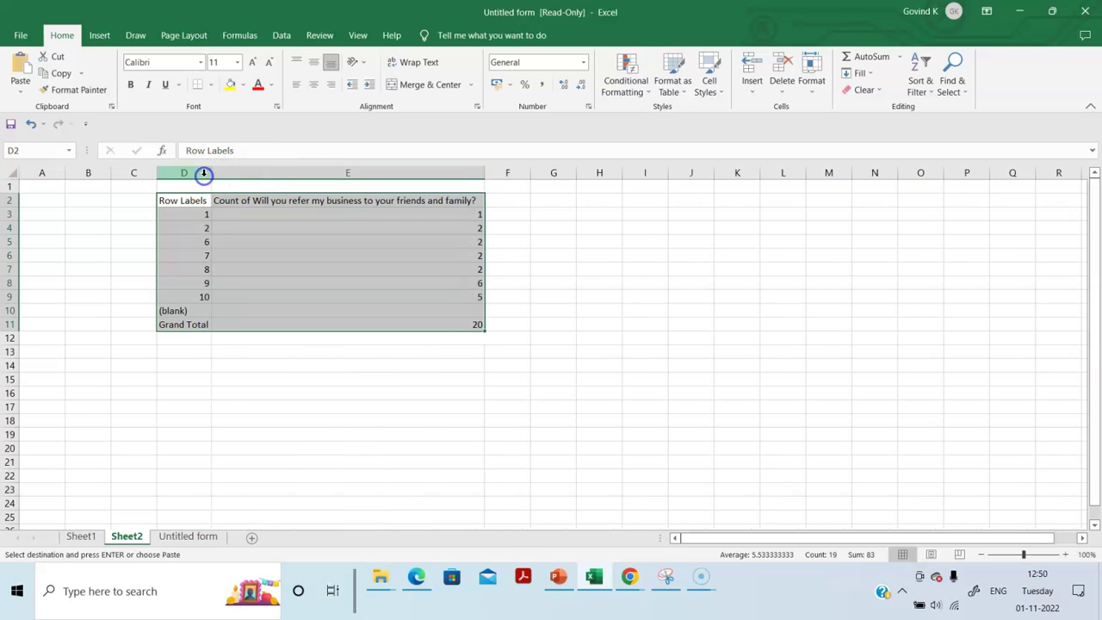
{"action": "left_click", "coordinate": [10, 311]}
{"action": "right_click", "coordinate": [10, 313]}
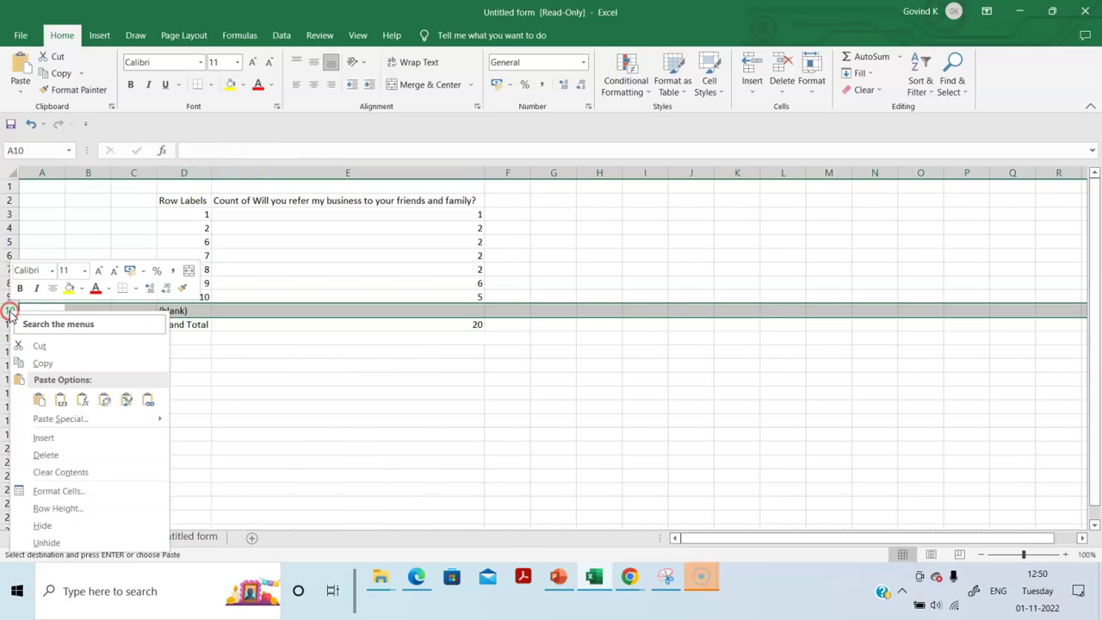
{"action": "left_click", "coordinate": [67, 454]}
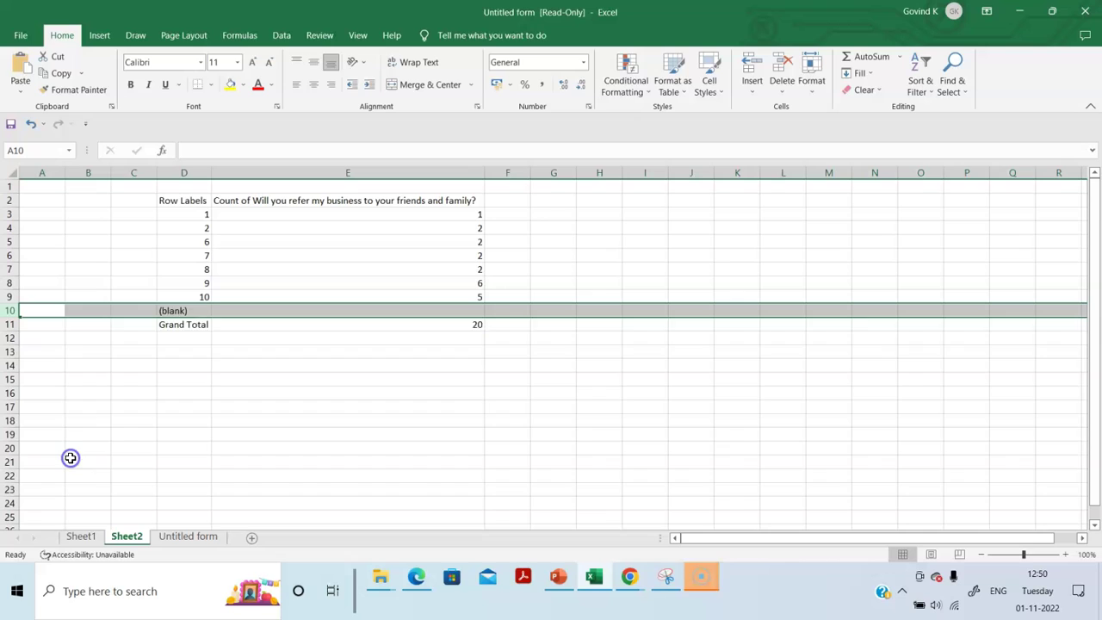
{"action": "left_click", "coordinate": [511, 211]}
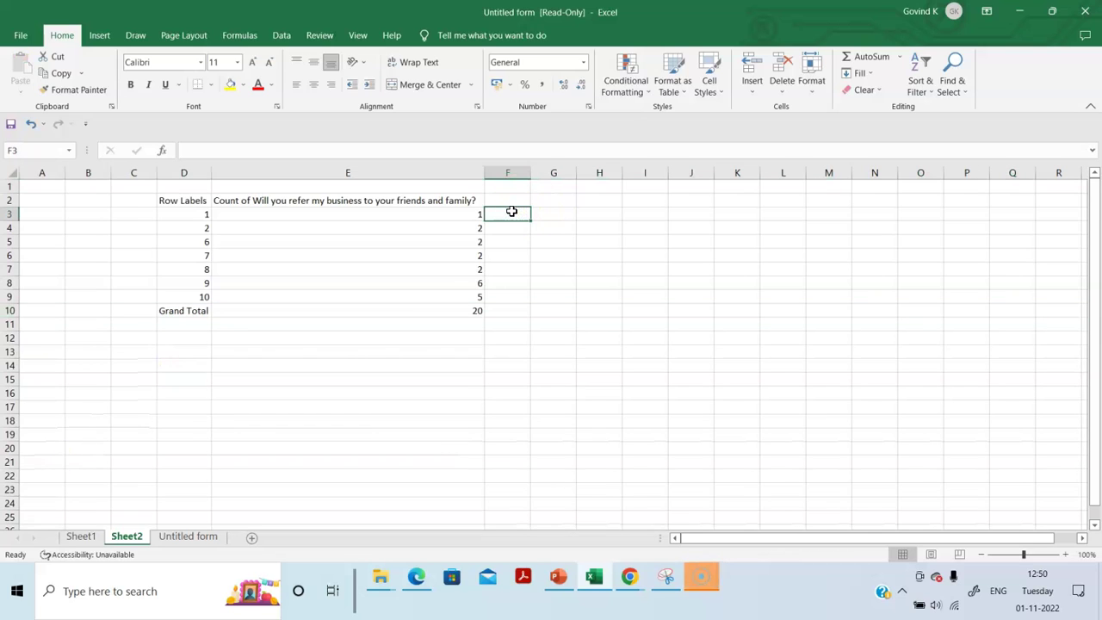
Fill detractor ratings 1, 2 and 6 red and promoter ratings 9 and 10 light green
{"action": "left_click_drag", "start_coordinate": [193, 213], "coordinate": [195, 242]}
{"action": "left_click", "coordinate": [243, 84]}
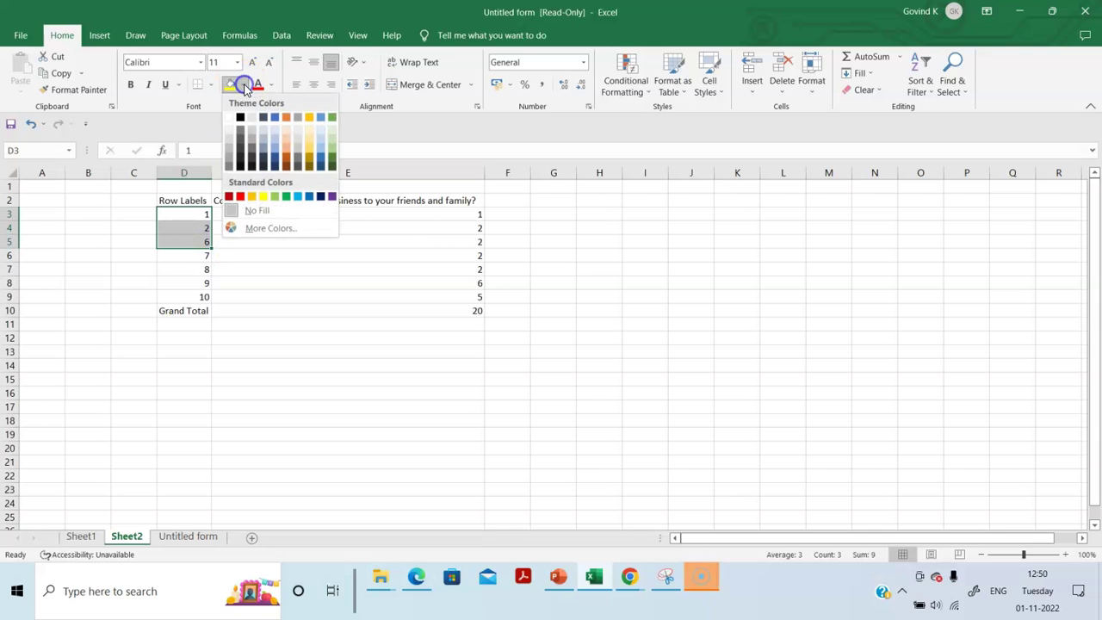
{"action": "left_click", "coordinate": [241, 196]}
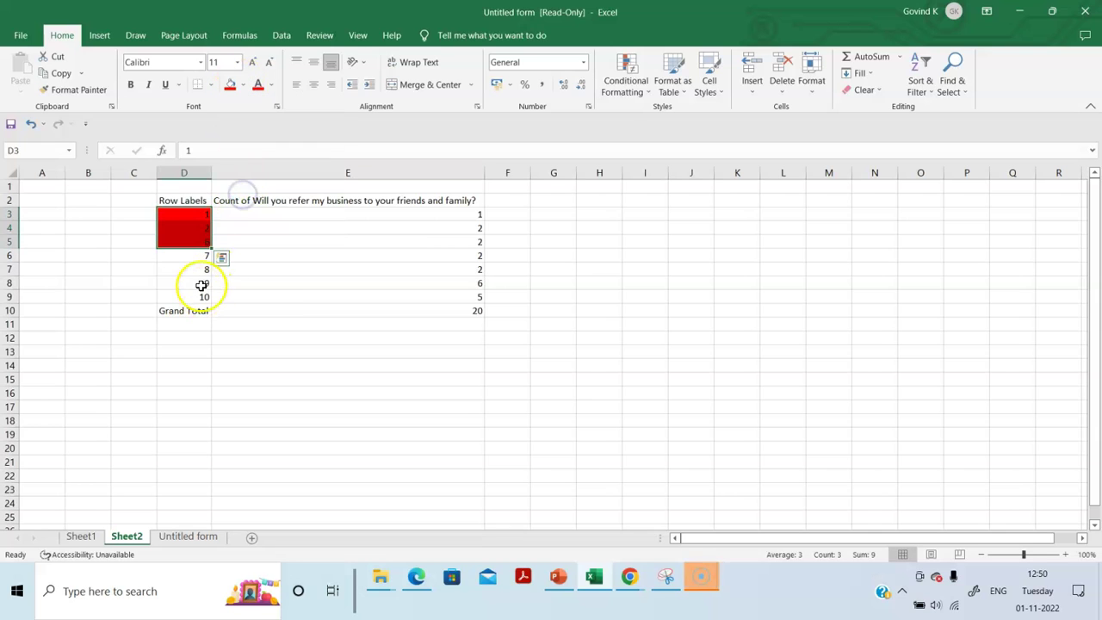
{"action": "left_click_drag", "start_coordinate": [202, 285], "coordinate": [203, 297]}
{"action": "left_click", "coordinate": [244, 86]}
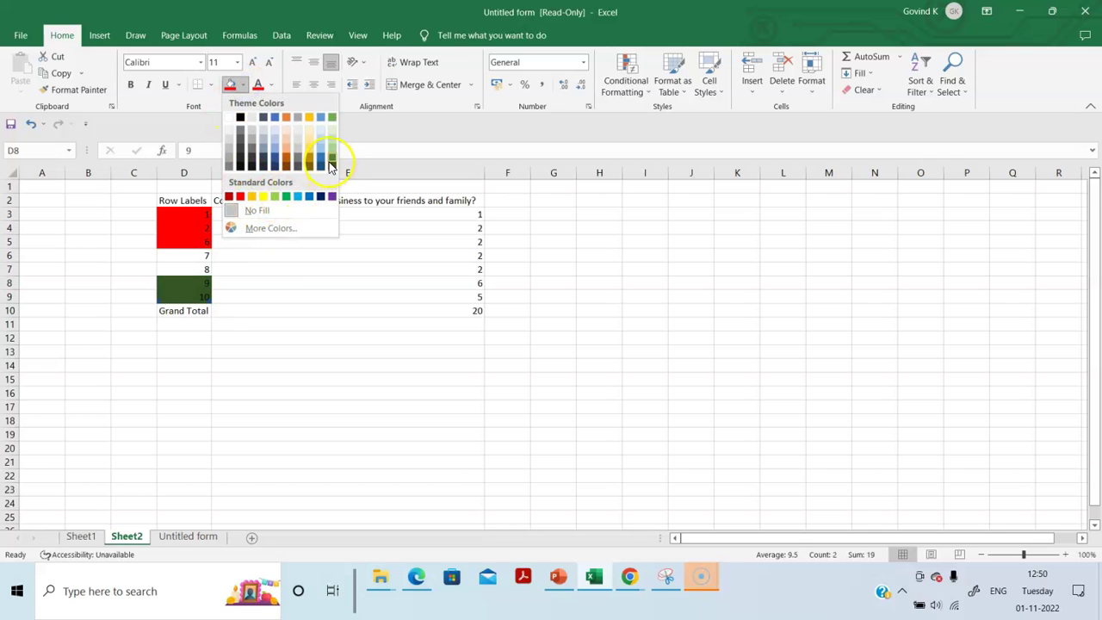
{"action": "left_click", "coordinate": [333, 144]}
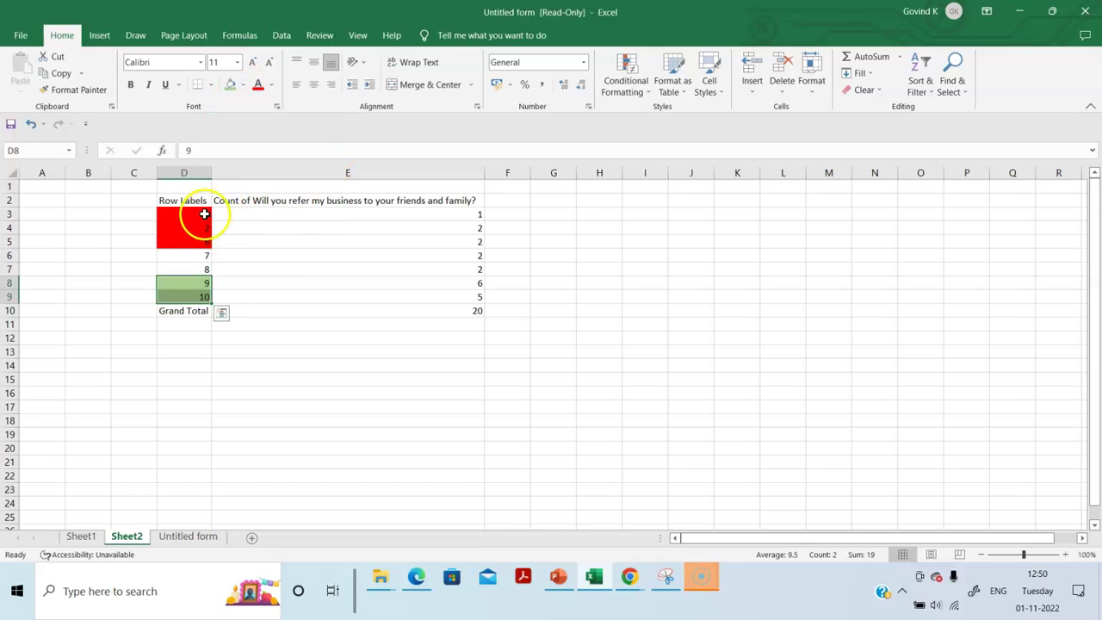
Apply a red font colour from More Colors to ratings 1, 2 and 6, then undo it
{"action": "left_click_drag", "start_coordinate": [204, 214], "coordinate": [204, 246]}
{"action": "left_click", "coordinate": [272, 86]}
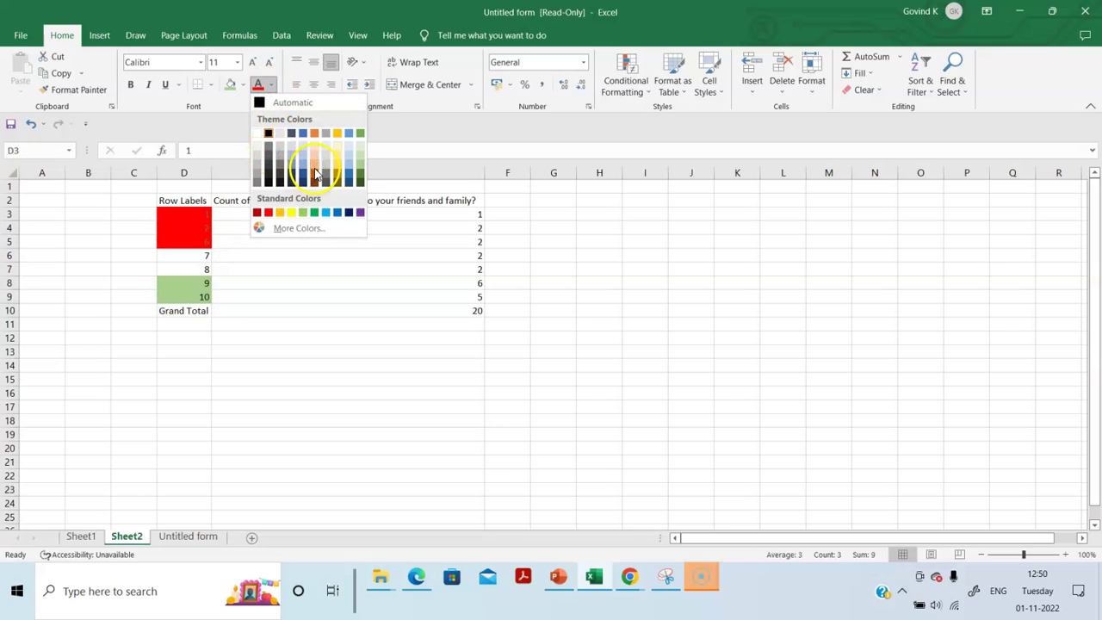
{"action": "left_click", "coordinate": [295, 228]}
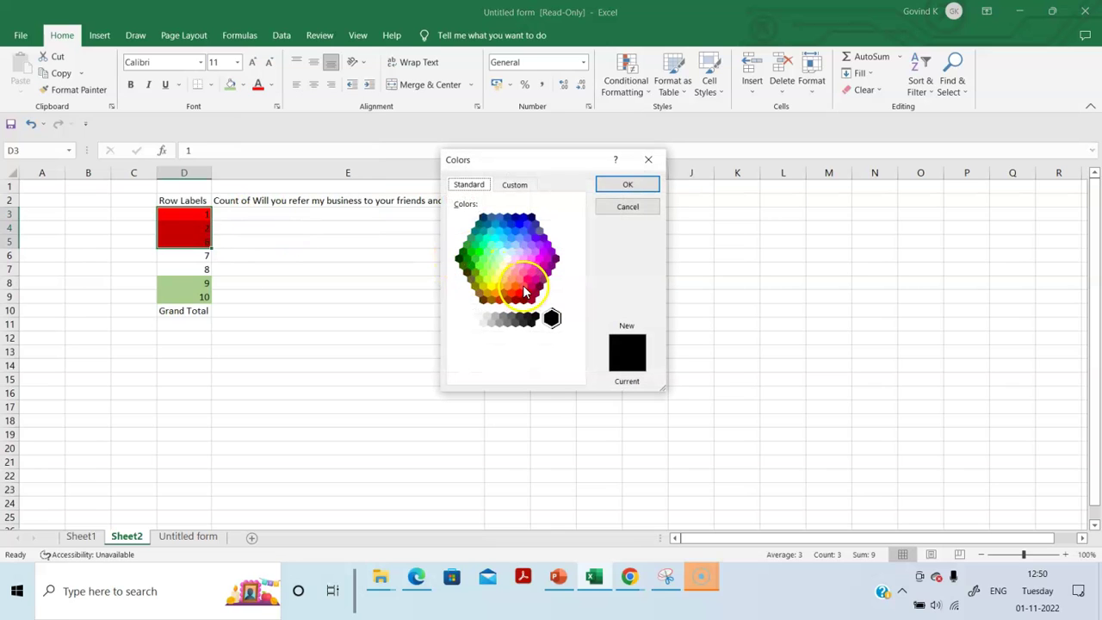
{"action": "left_click", "coordinate": [522, 293]}
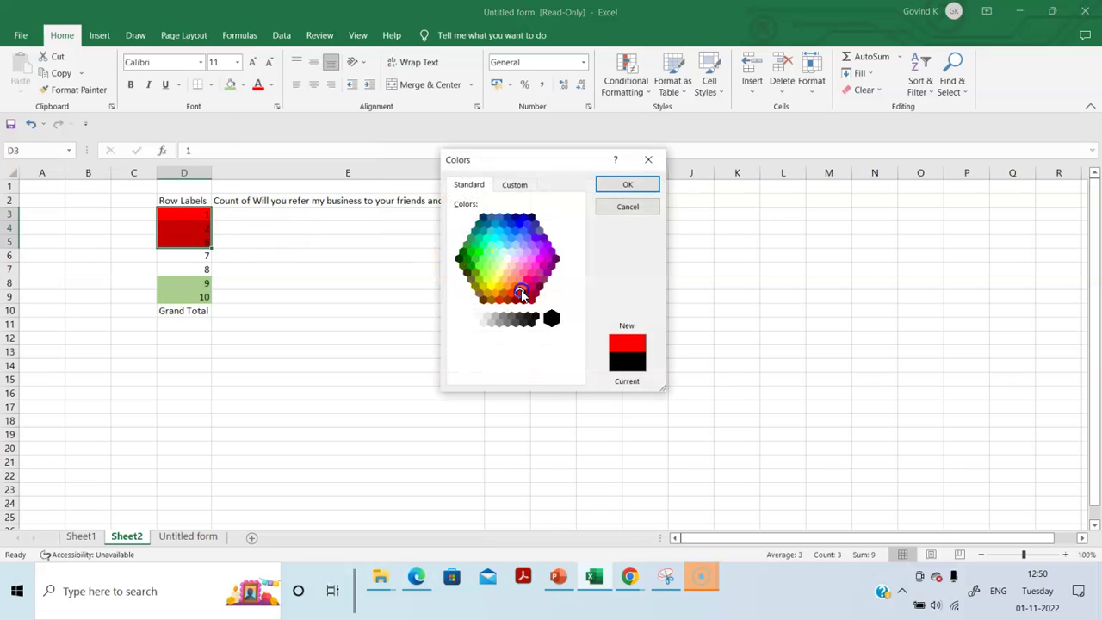
{"action": "left_click", "coordinate": [627, 184]}
{"action": "key", "text": "ctrl+z"}
{"action": "left_click", "coordinate": [285, 251]}
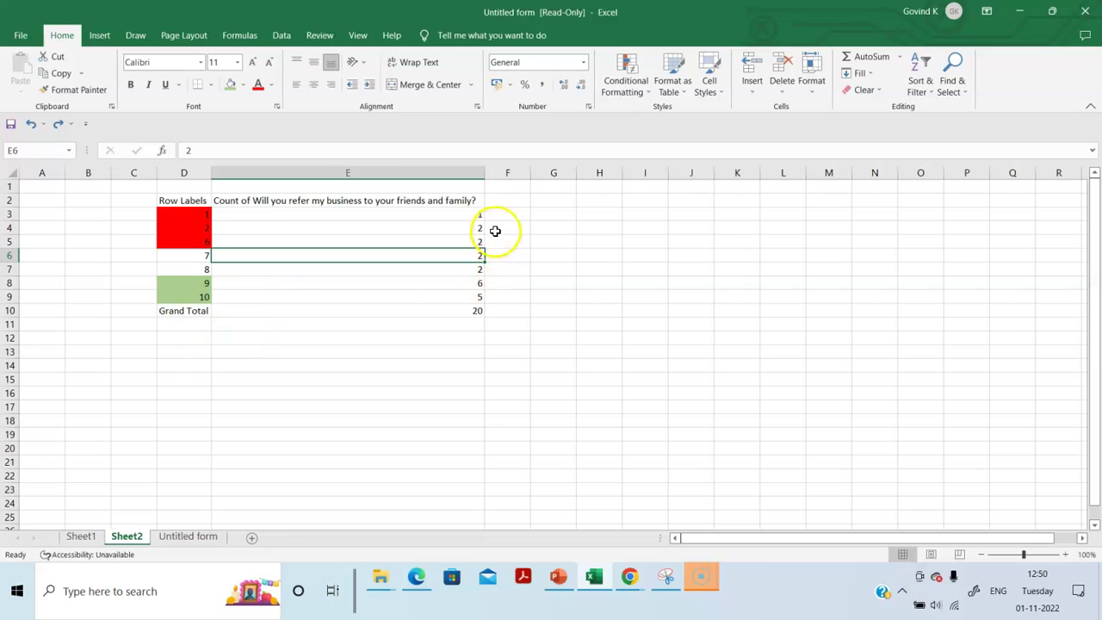
Total the detractor counts in F5 with =E5+E4+E3, giving 5
{"action": "left_click_drag", "start_coordinate": [478, 215], "coordinate": [478, 244]}
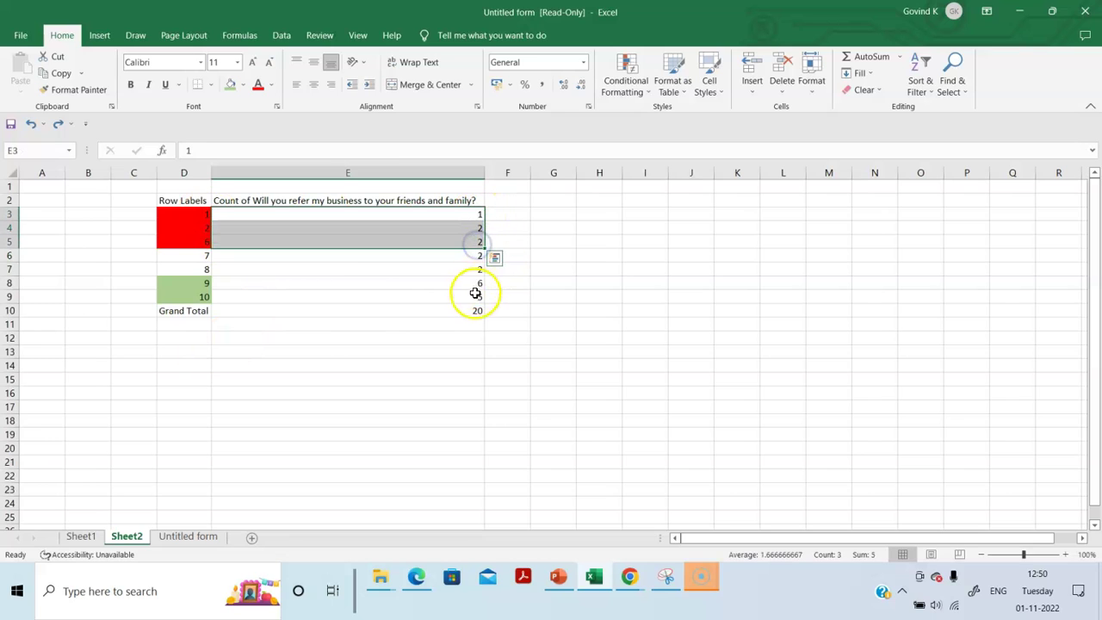
{"action": "left_click", "coordinate": [507, 240]}
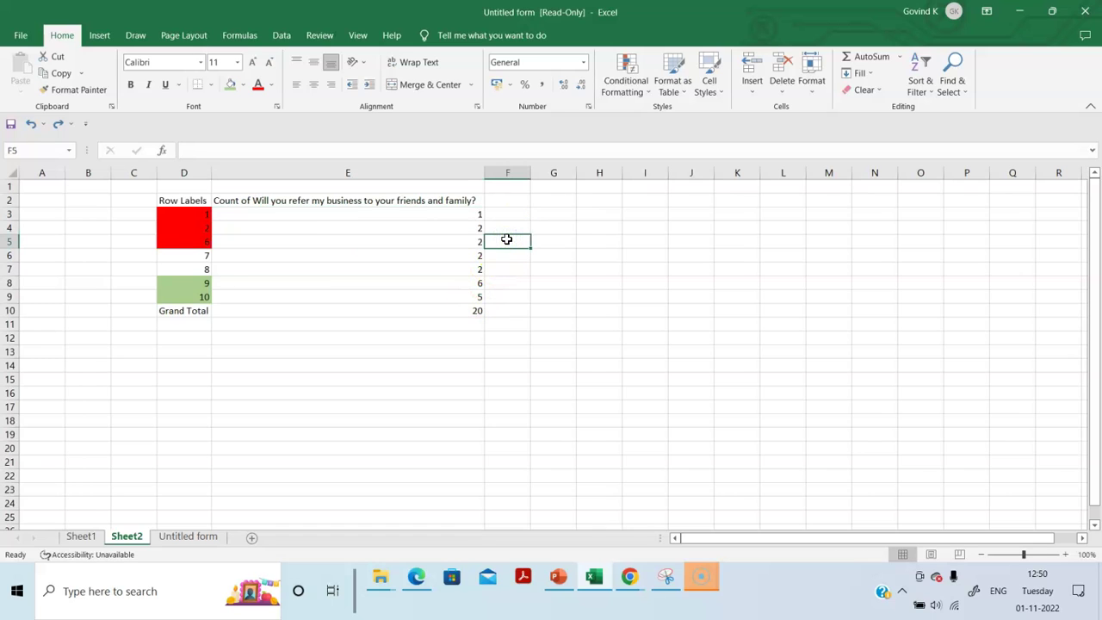
{"action": "type", "text": "="}
{"action": "key", "text": "Left"}
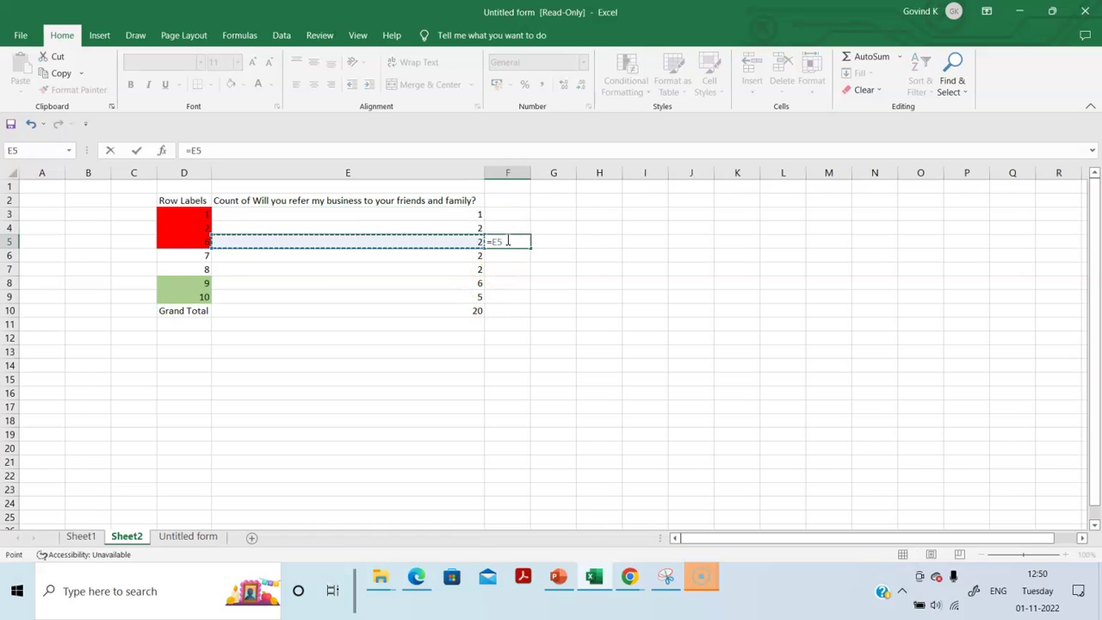
{"action": "type", "text": "+"}
{"action": "key", "text": "Left"}
{"action": "key", "text": "Up"}
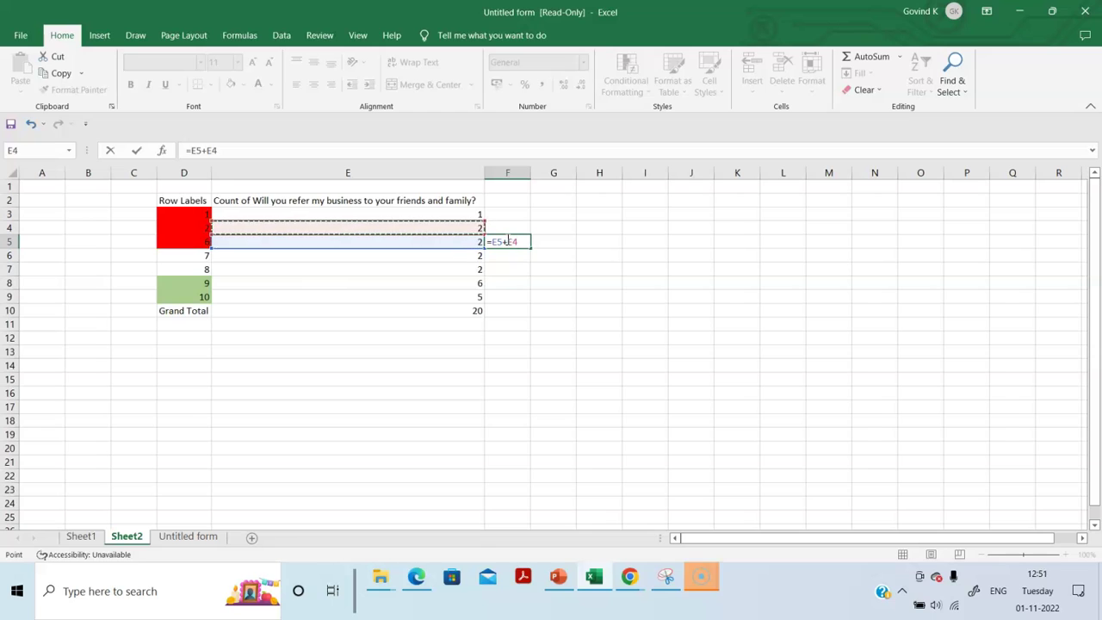
{"action": "type", "text": "+"}
{"action": "key", "text": "Left"}
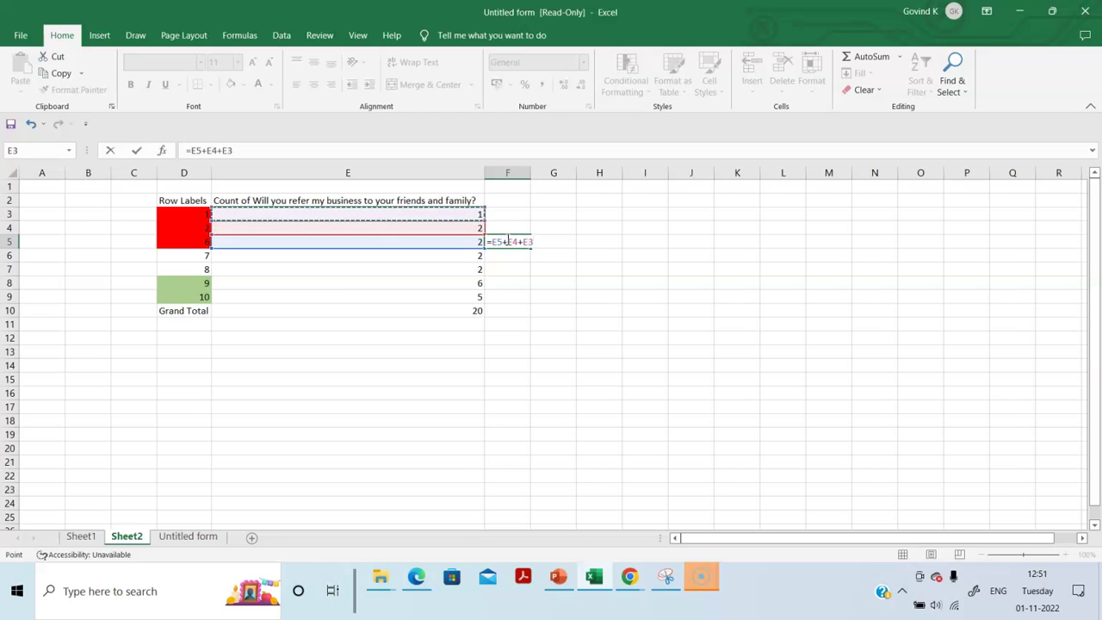
{"action": "key", "text": "Return"}
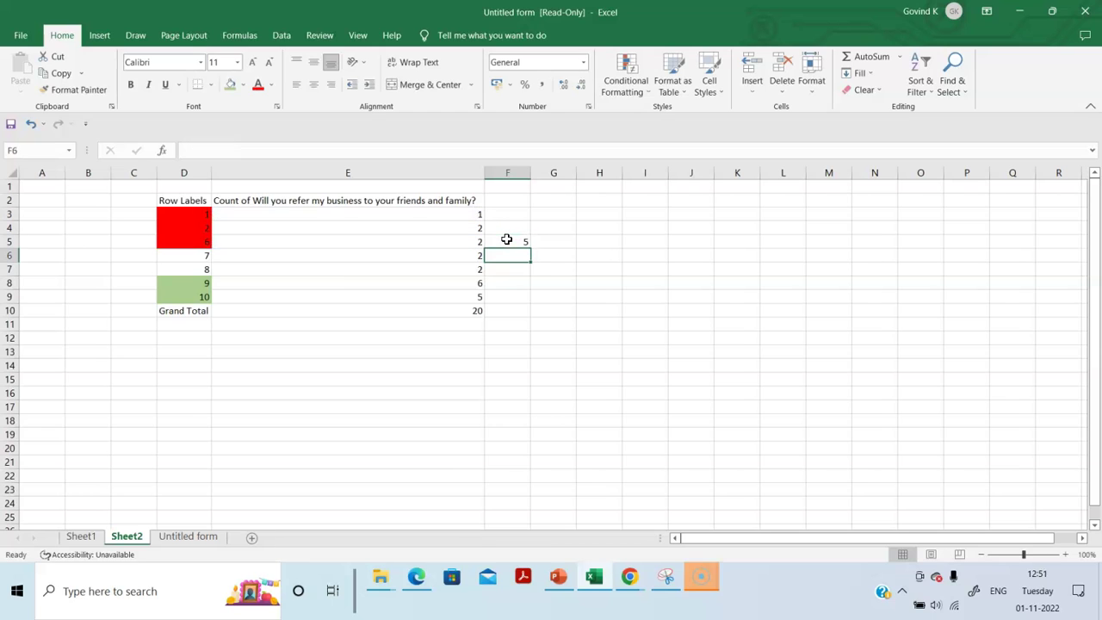
Total the promoter counts in F9 with =E9+E8, giving 11
{"action": "left_click", "coordinate": [503, 294]}
{"action": "double_click", "coordinate": [504, 295]}
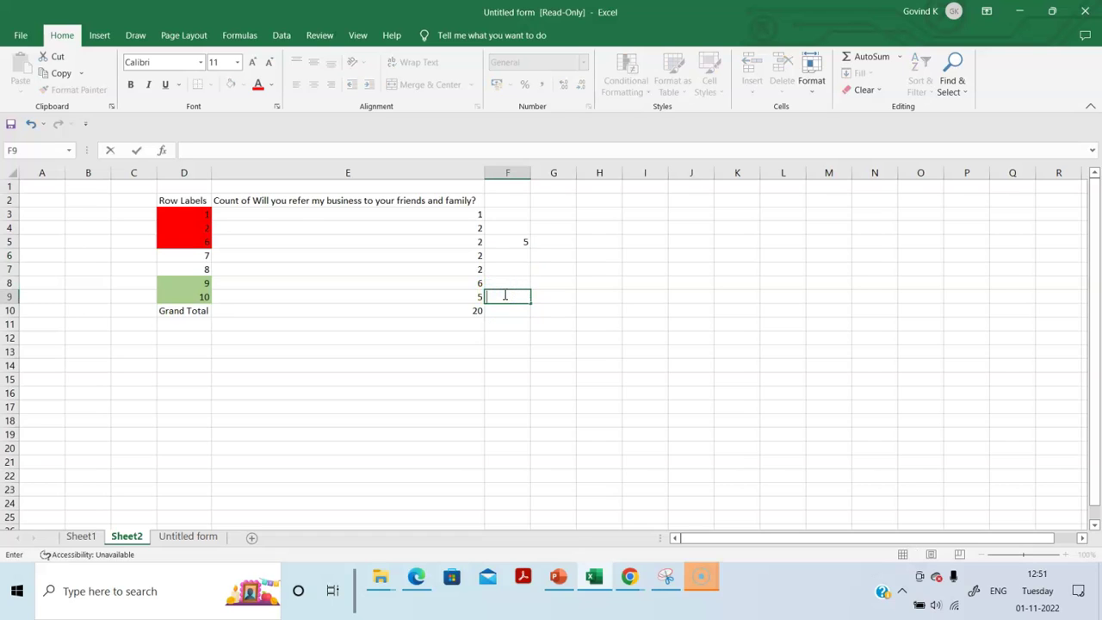
{"action": "type", "text": "="}
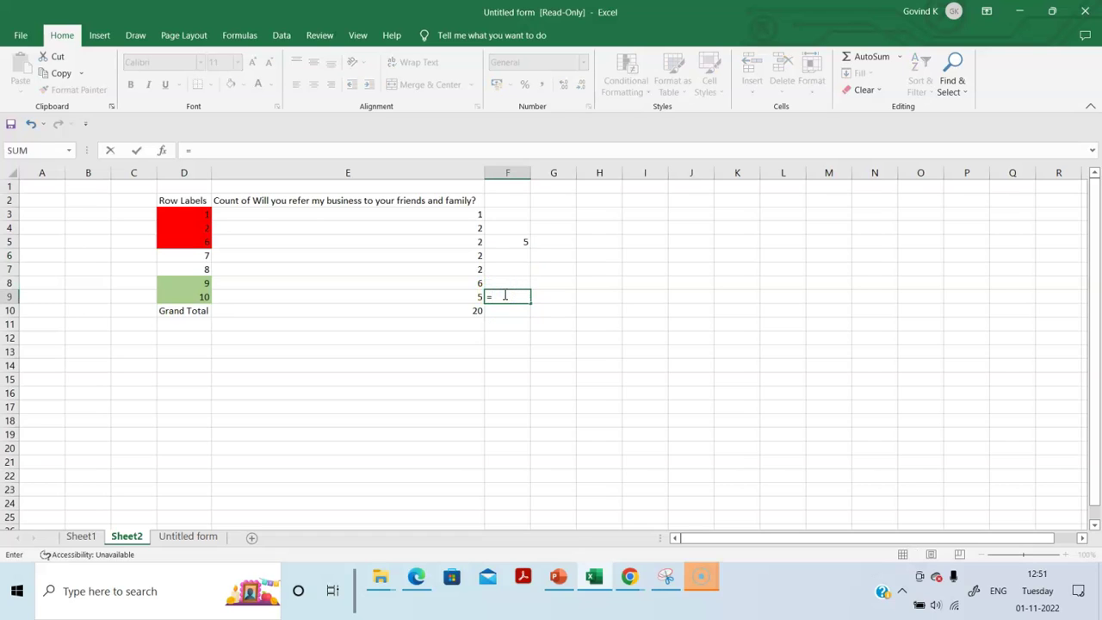
{"action": "key", "text": "Left"}
{"action": "type", "text": "+"}
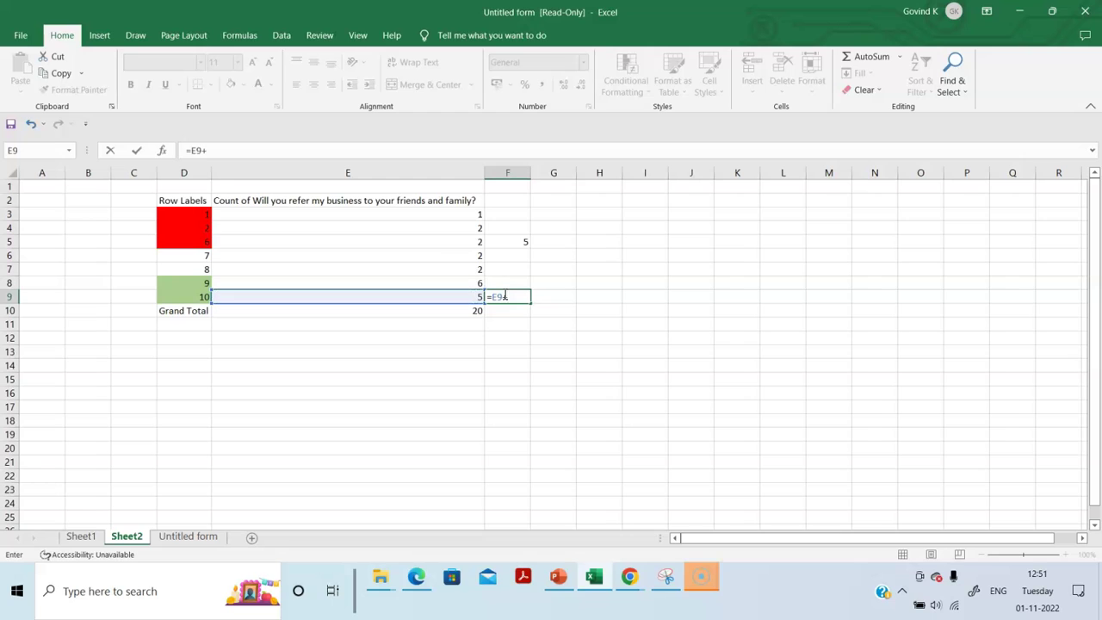
{"action": "key", "text": "Up"}
{"action": "key", "text": "Left"}
{"action": "key", "text": "Return"}
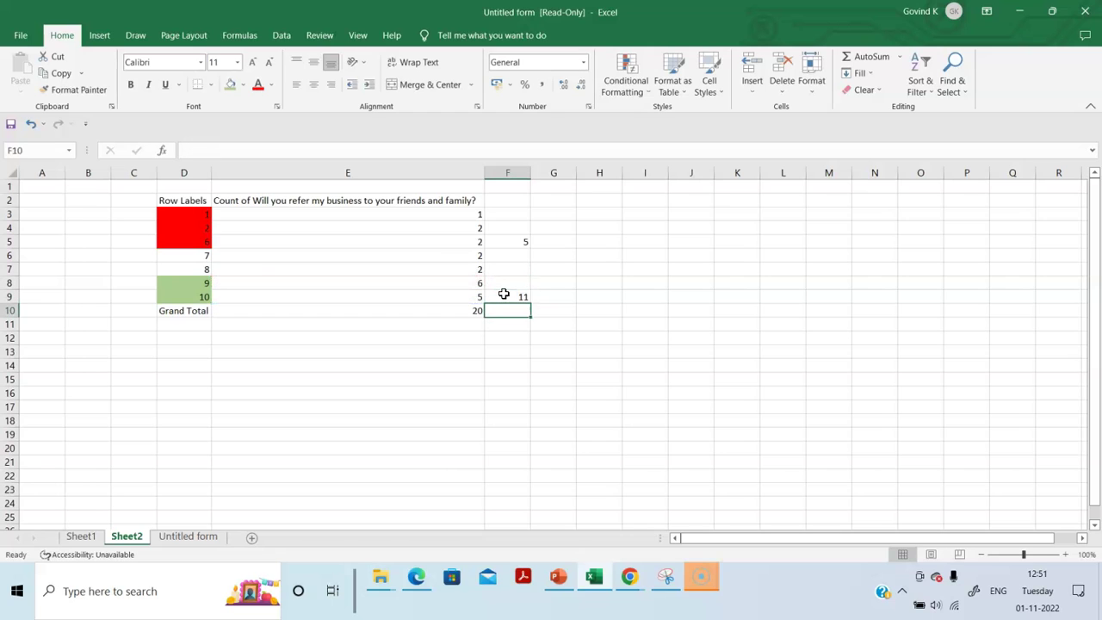
{"action": "left_click", "coordinate": [504, 293]}
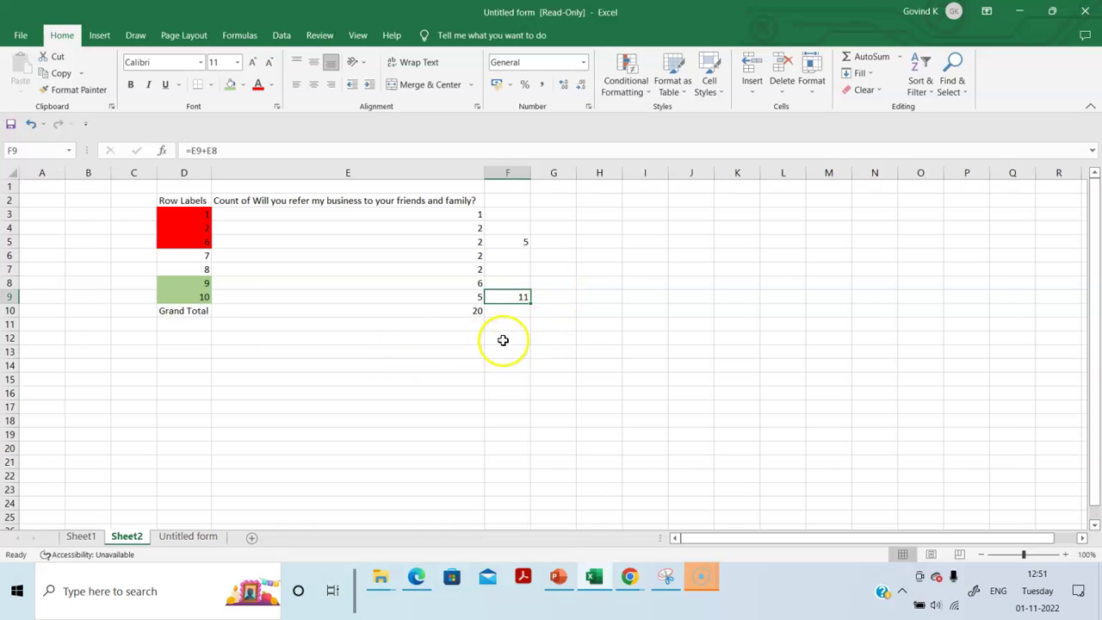
{"action": "left_click", "coordinate": [392, 336]}
Label E12 'NPS' and enter =(11/20)-(5/20) in F12
{"action": "type", "text": "N"}
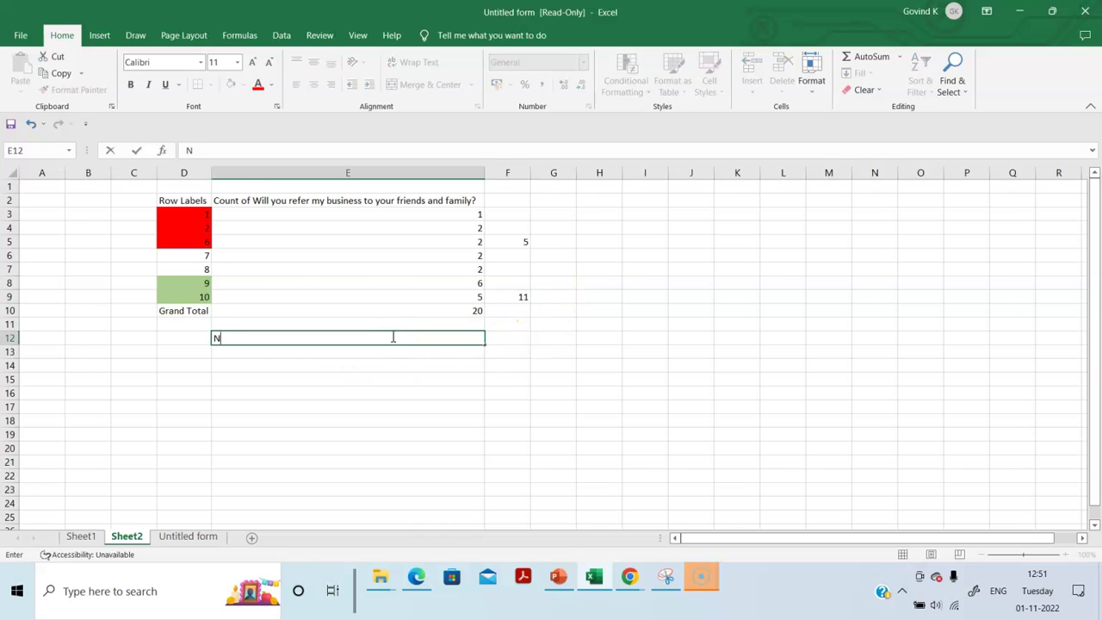
{"action": "type", "text": "PS"}
{"action": "key", "text": "Tab"}
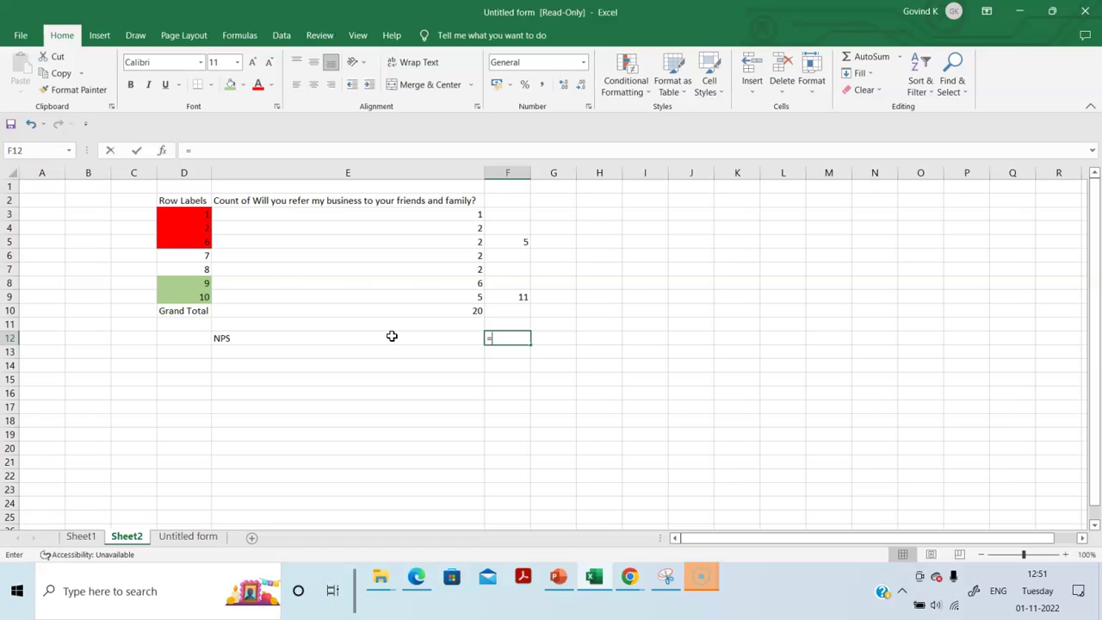
{"action": "type", "text": "="}
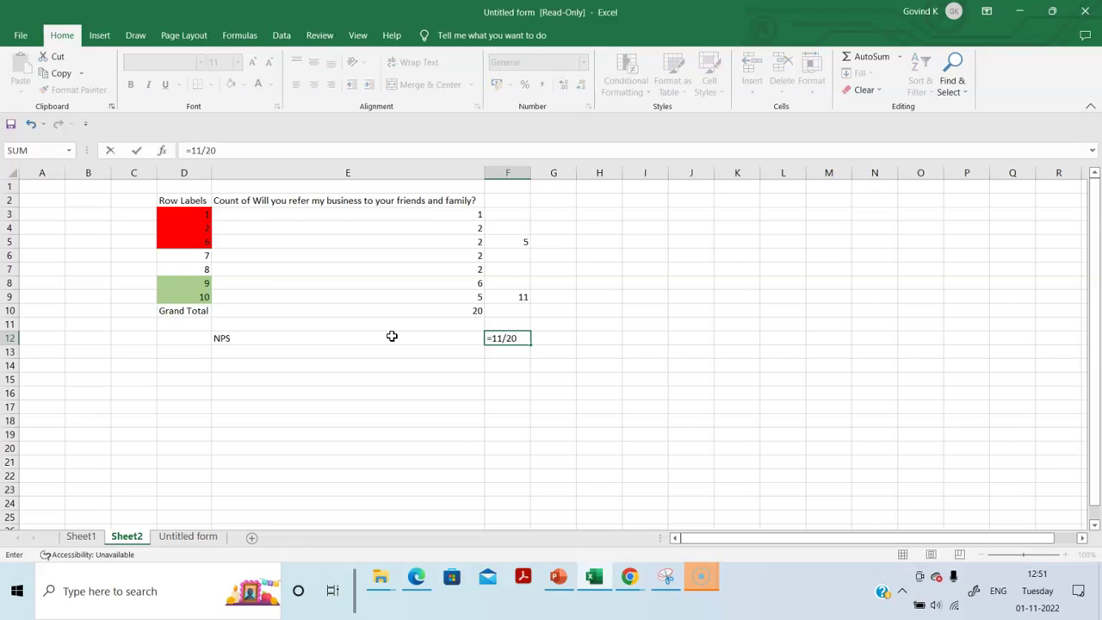
{"action": "left_click", "coordinate": [495, 337]}
{"action": "left_click", "coordinate": [522, 336]}
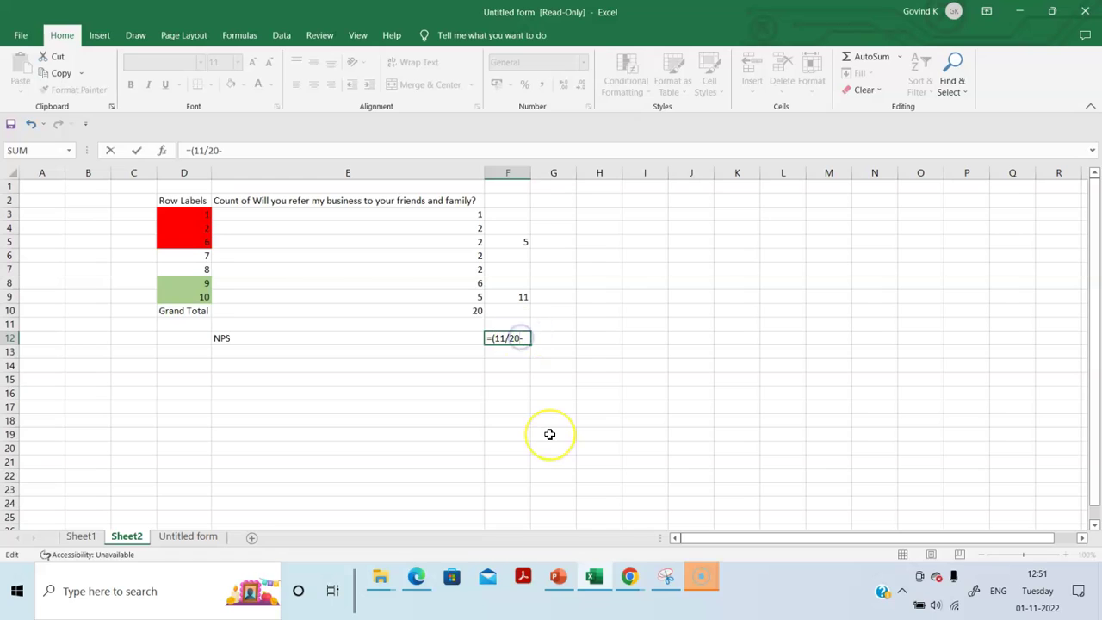
{"action": "left_click", "coordinate": [532, 339]}
{"action": "left_click", "coordinate": [525, 338]}
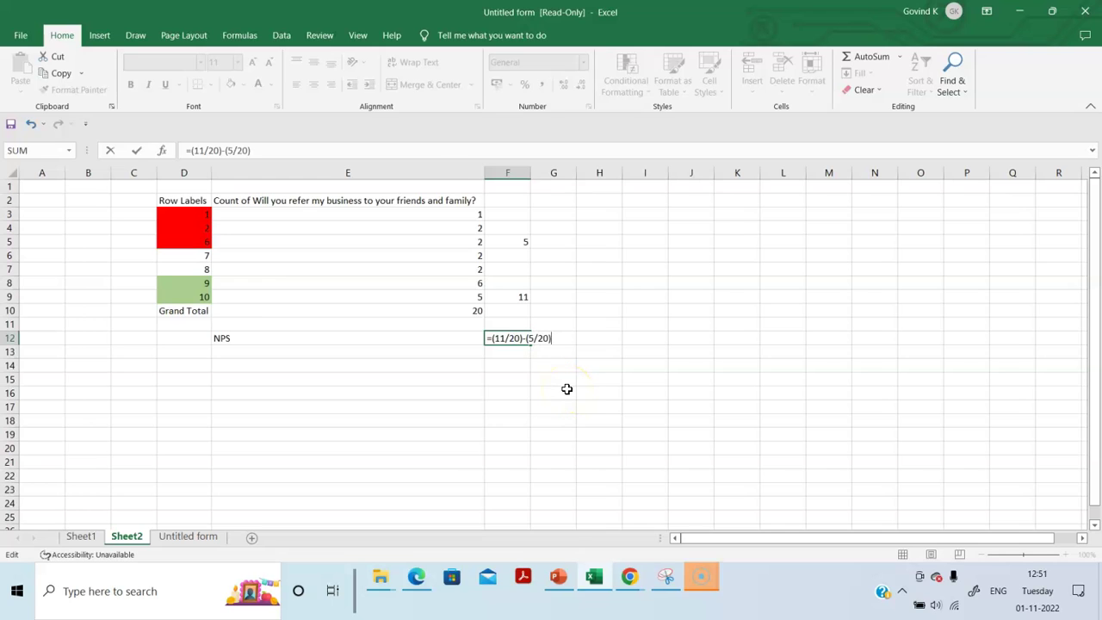
{"action": "key", "text": "Return"}
Format the NPS result in F12 as a percentage, showing 30%
{"action": "left_click", "coordinate": [520, 338]}
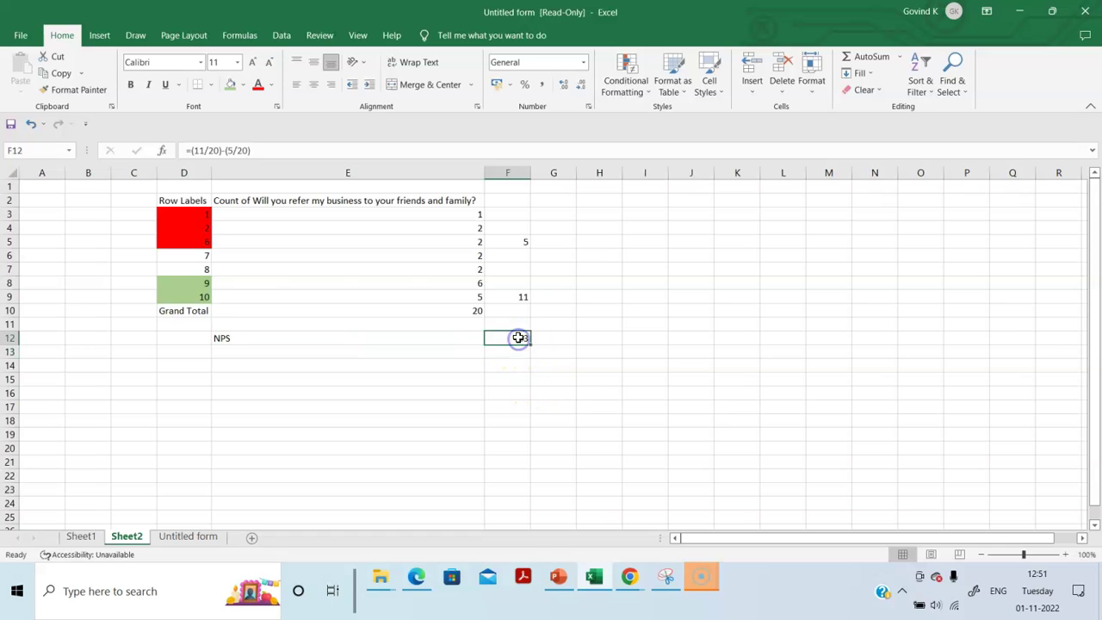
{"action": "left_click", "coordinate": [522, 83]}
{"action": "left_click", "coordinate": [584, 87]}
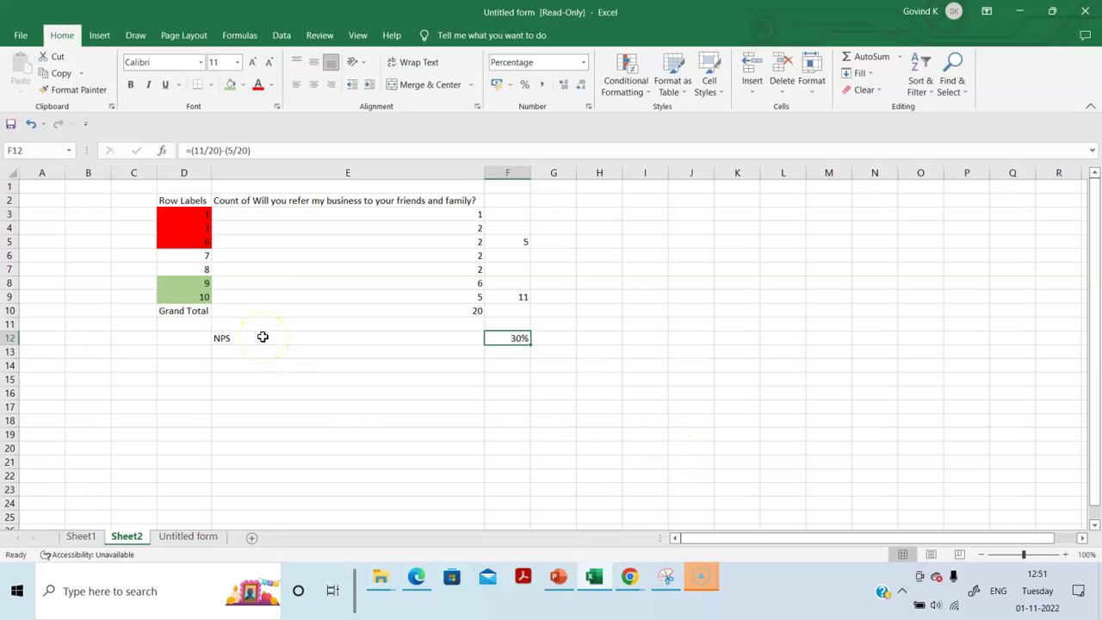
{"action": "left_click_drag", "start_coordinate": [263, 336], "coordinate": [508, 336]}
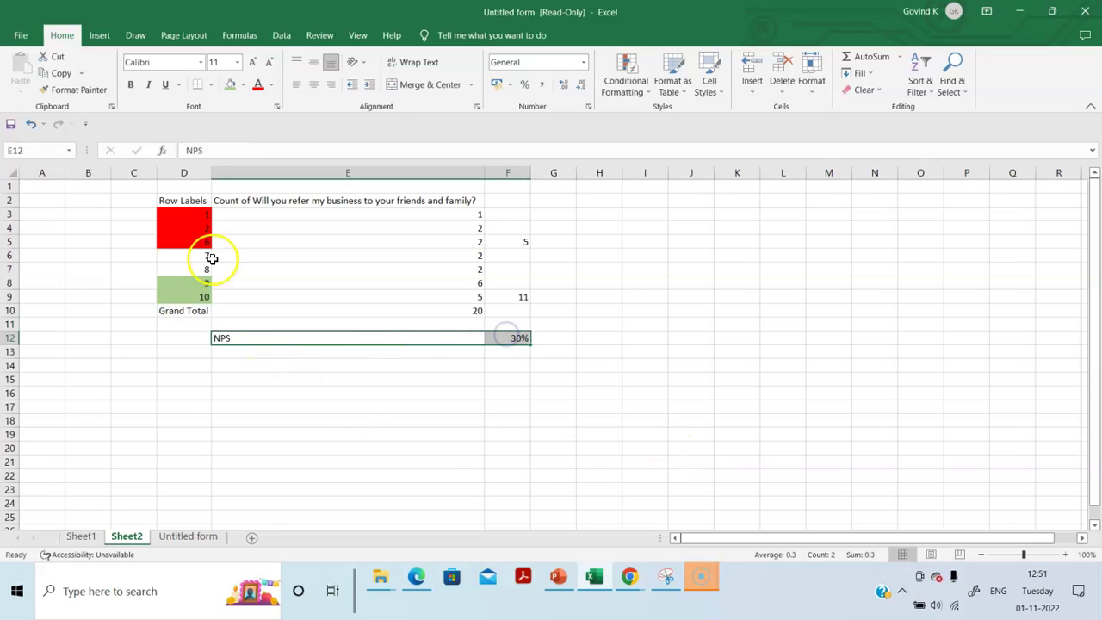
{"action": "left_click", "coordinate": [82, 541]}
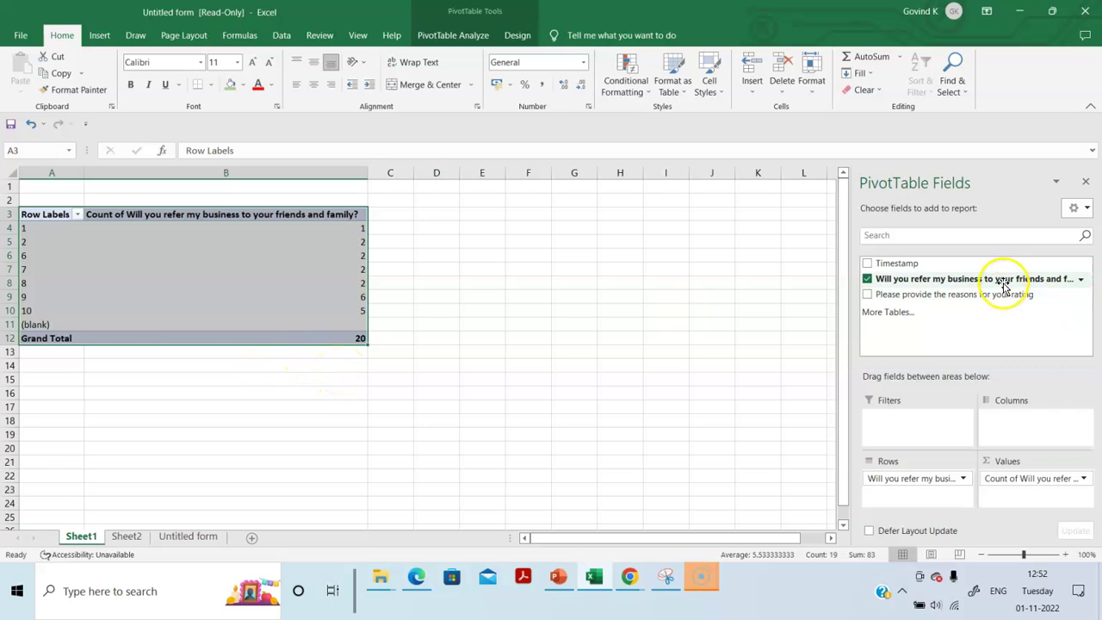
{"action": "left_click", "coordinate": [183, 541]}
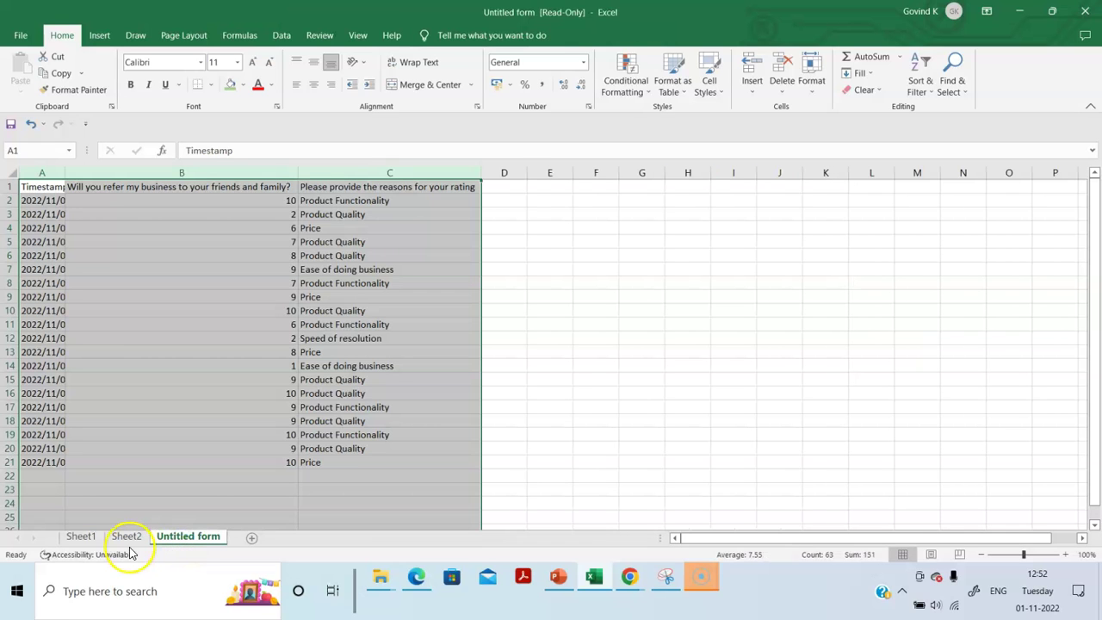
{"action": "left_click", "coordinate": [127, 538]}
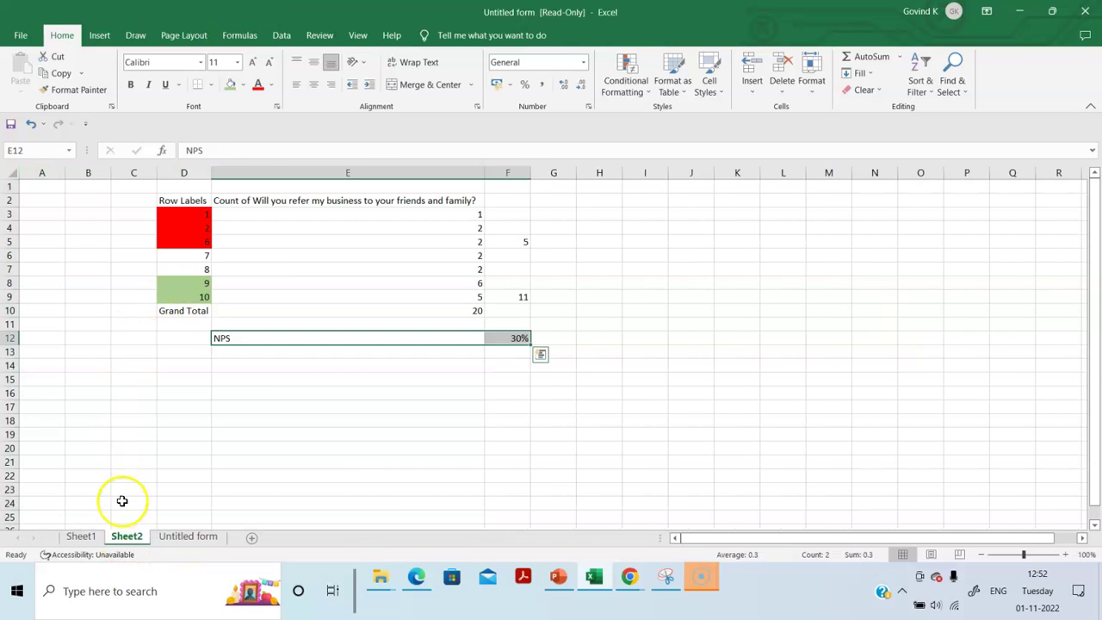